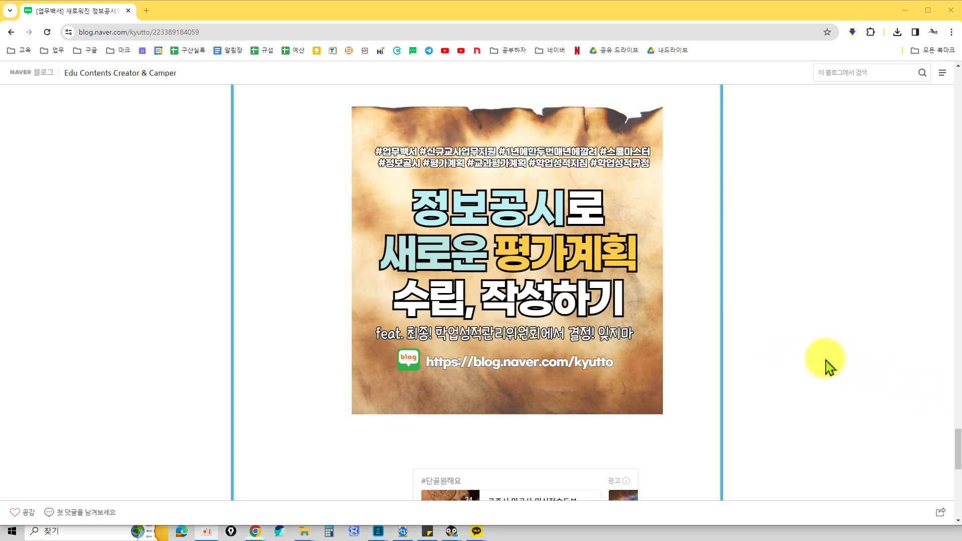
- Look over the beginning of the blog post on writing evaluation plans with 스쿨마스터
key(Home)
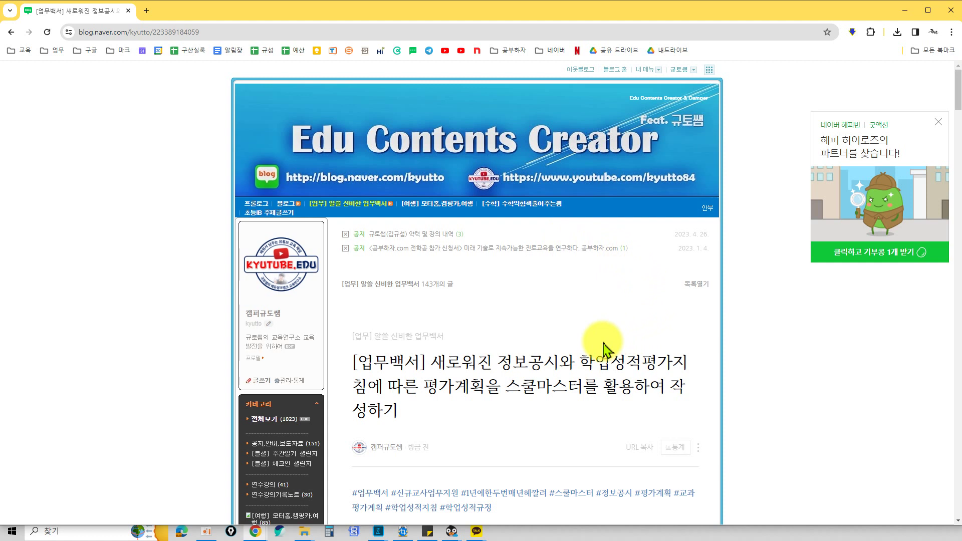
scroll(604, 350, down, 2)
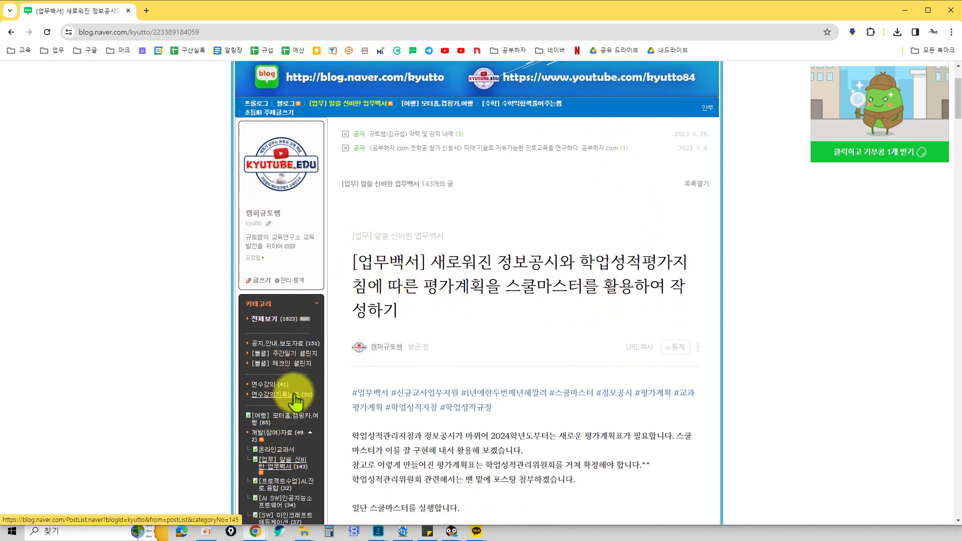
scroll(652, 349, down, 1)
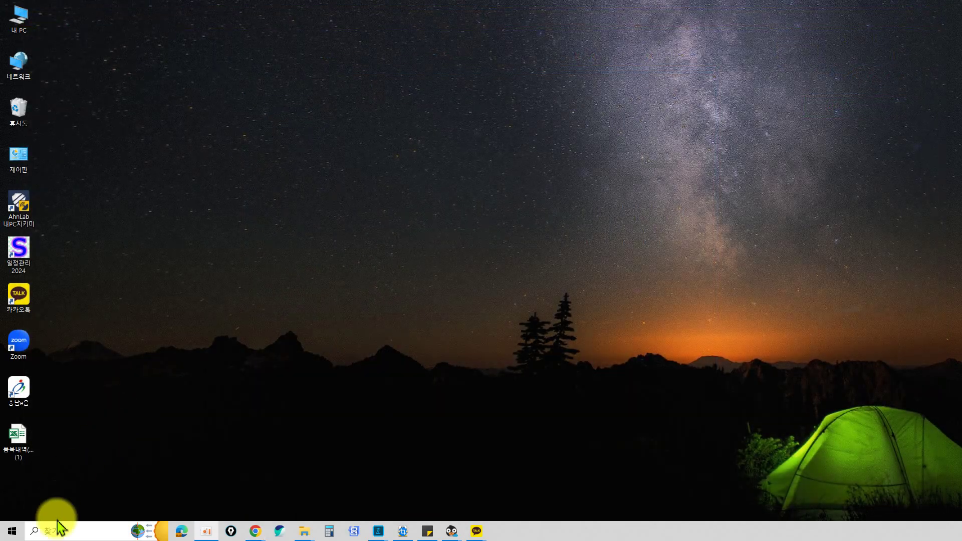
- Launch 스쿨마스터 2024 and run its manual update to completion
click(60, 529)
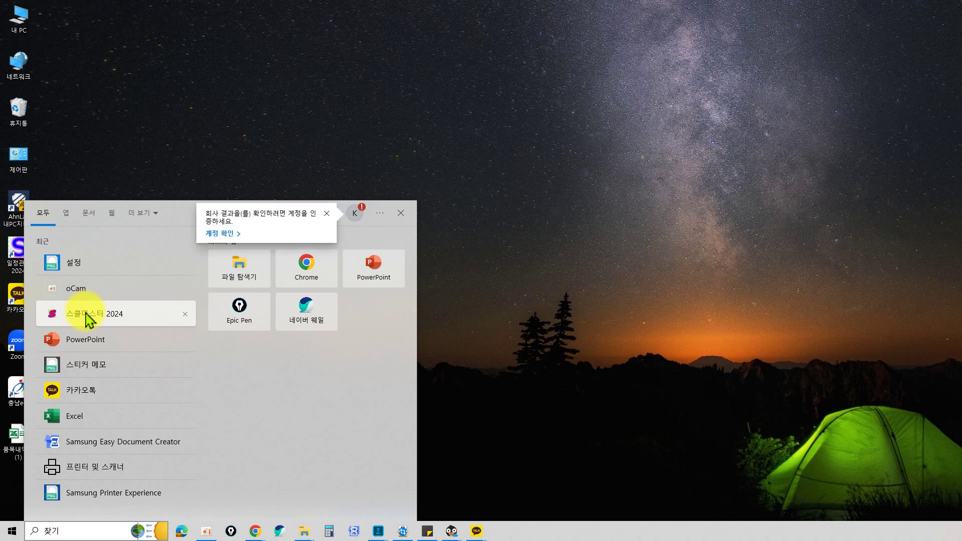
click(86, 316)
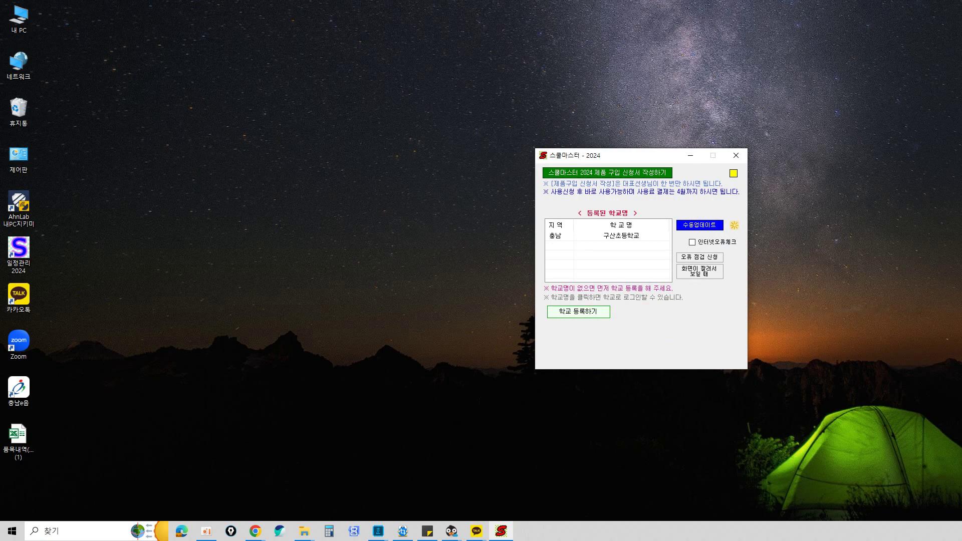
drag(612, 155, 428, 139)
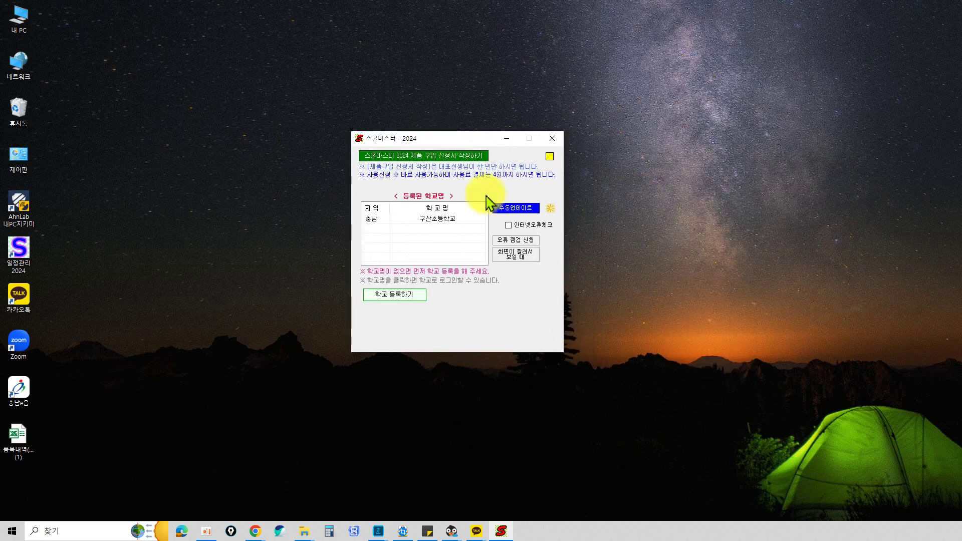
click(507, 209)
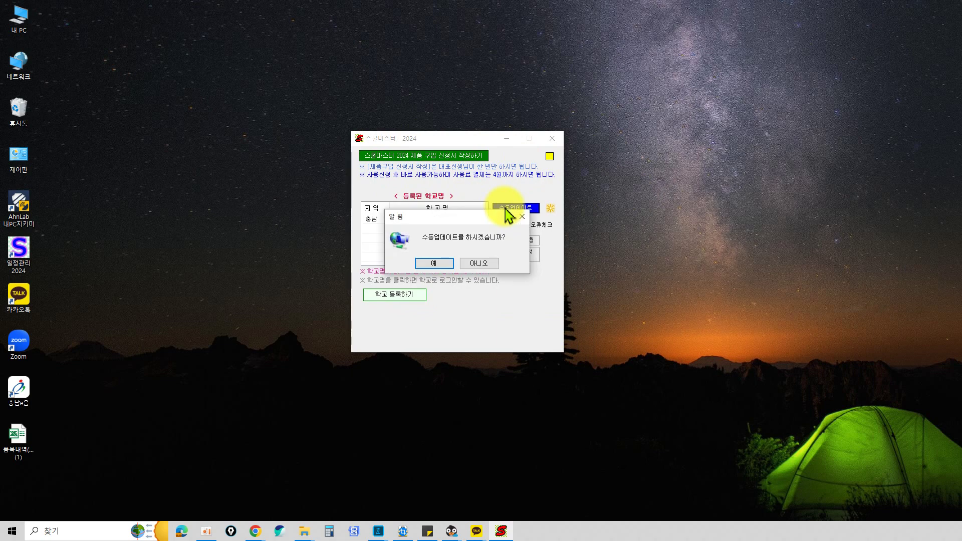
click(425, 266)
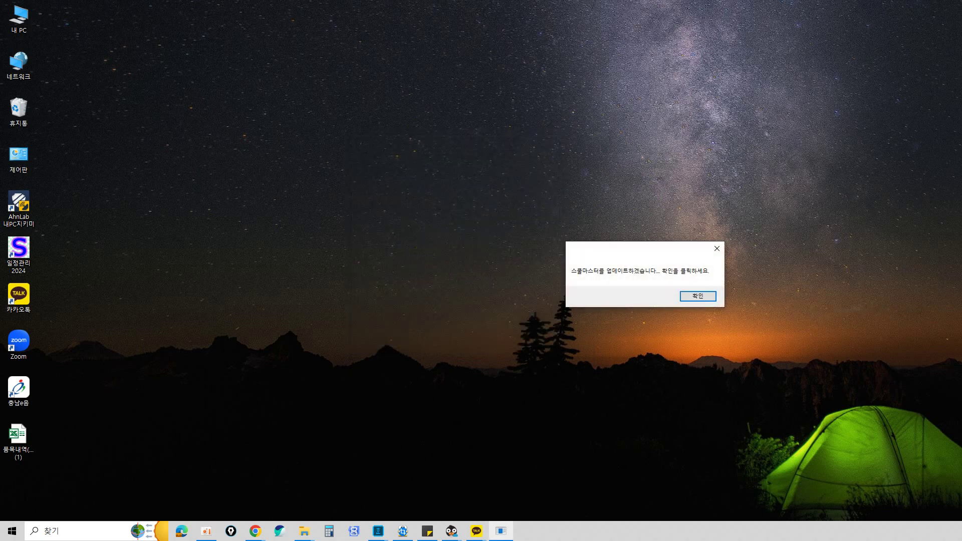
click(698, 297)
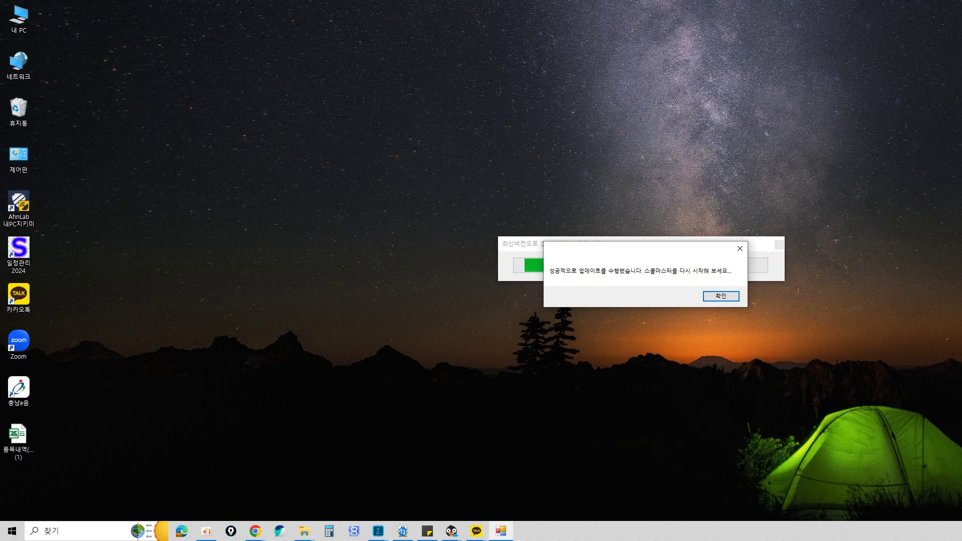
click(717, 297)
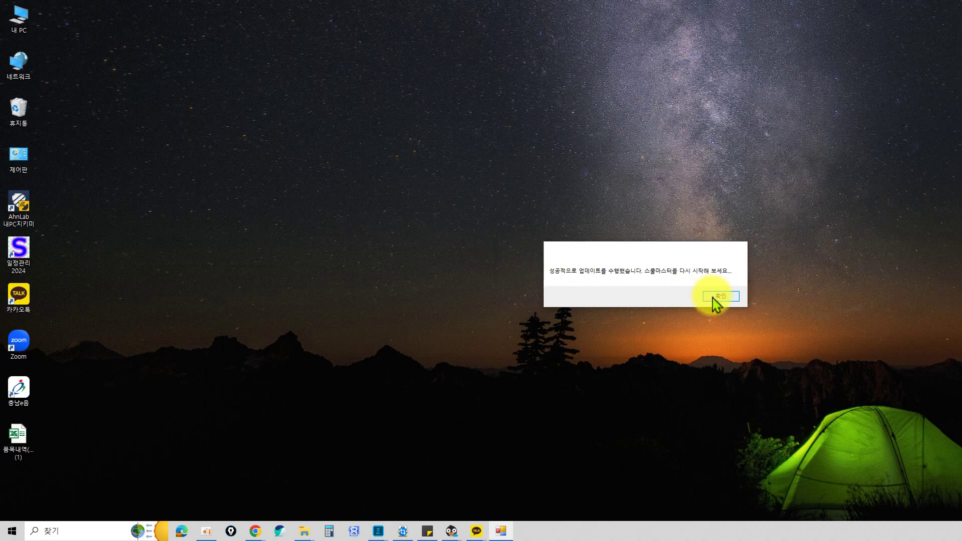
- Restart 스쿨마스터 2024 and log in to the registered school as the grade 6, class 1 homeroom teacher
click(48, 531)
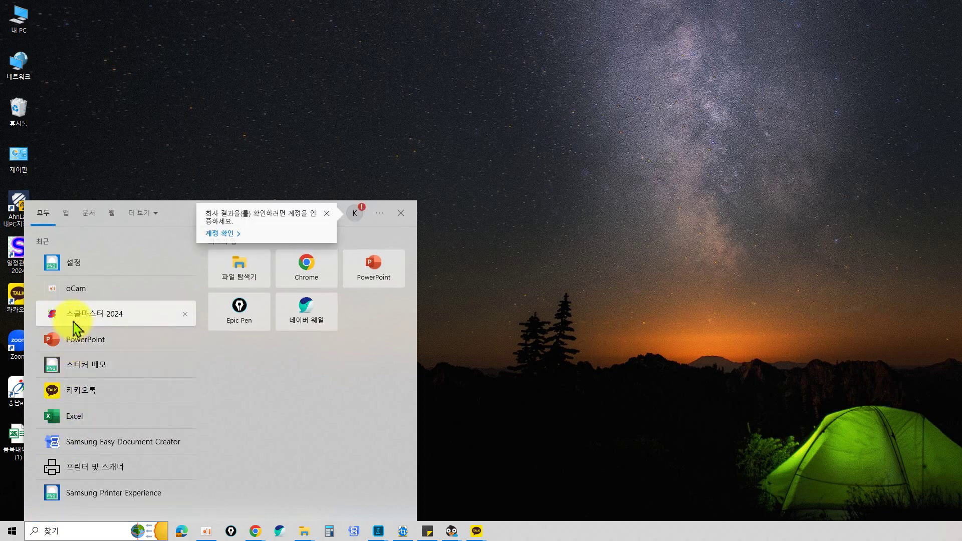
click(74, 323)
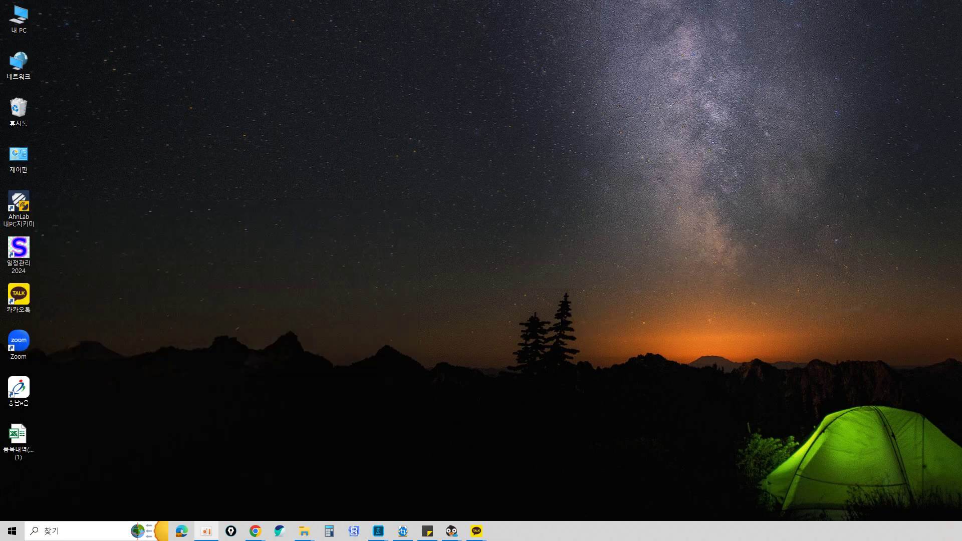
drag(735, 134, 435, 132)
click(409, 204)
click(416, 203)
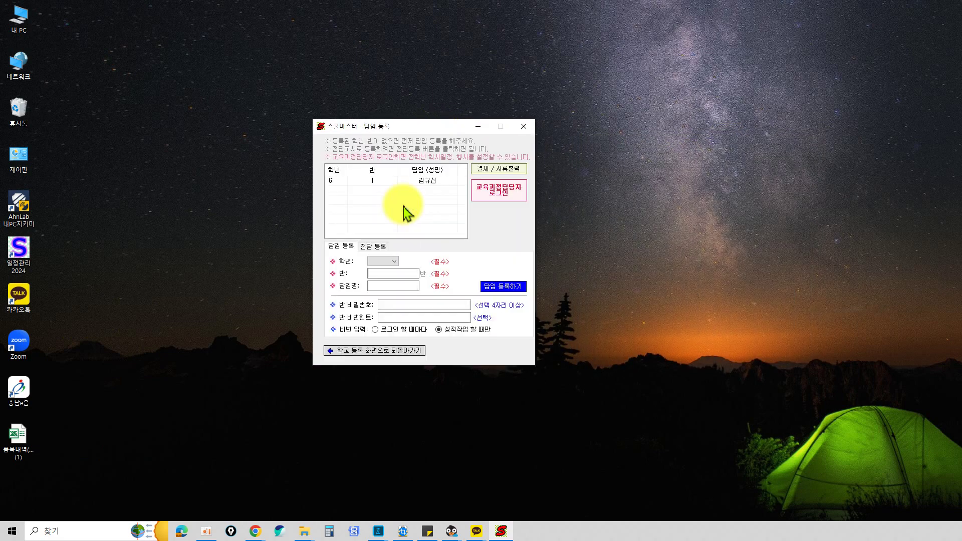
double_click(420, 181)
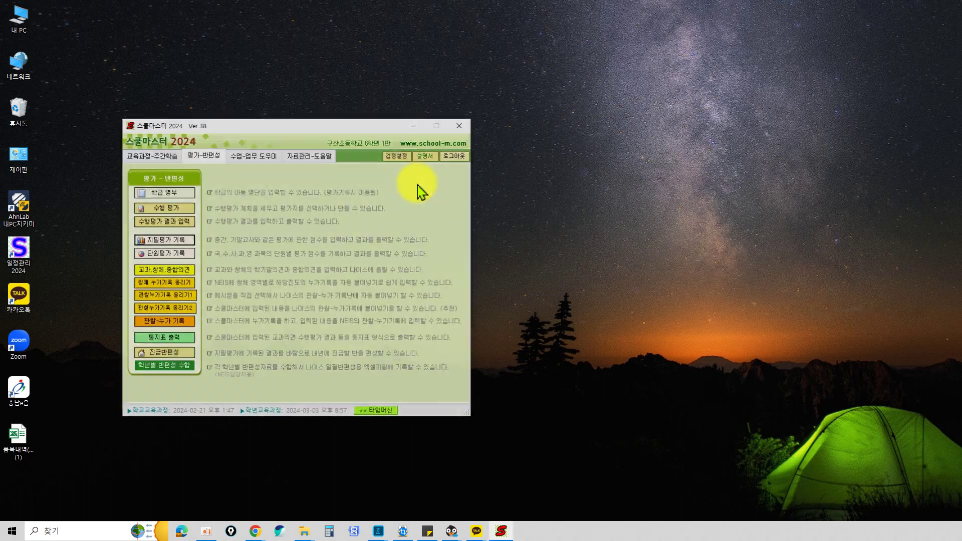
- Open the performance assessment (수행평가) settings from the 평가-반편성 functions
drag(344, 131, 515, 111)
click(306, 138)
click(367, 134)
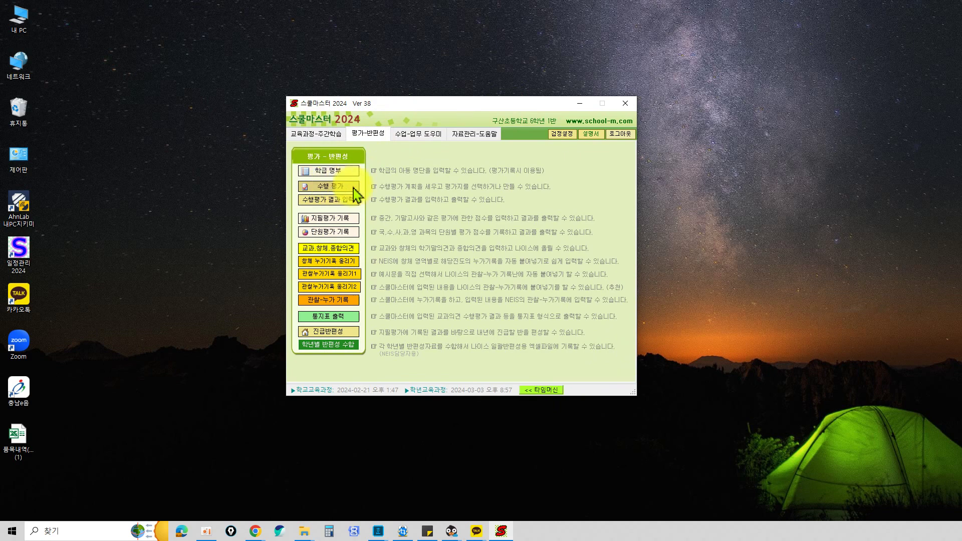
click(354, 188)
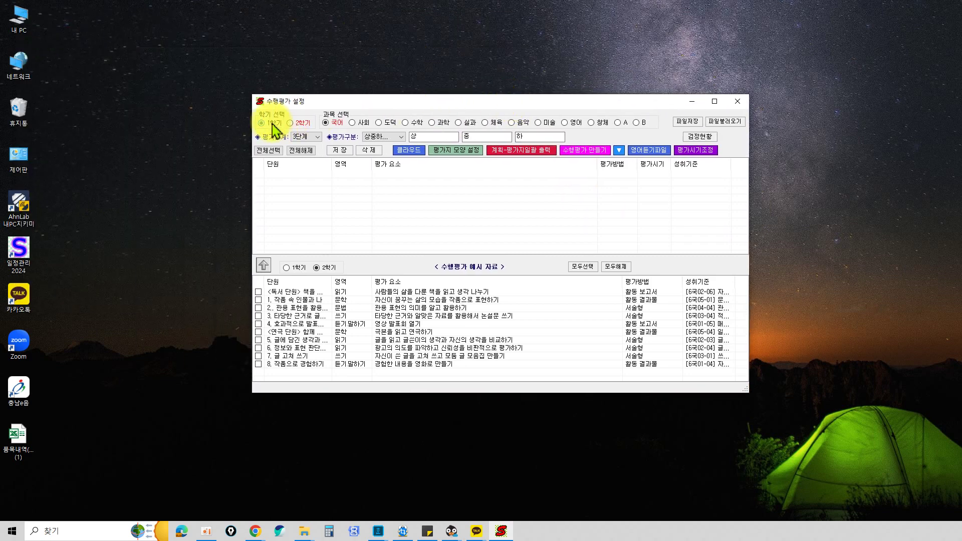
- Switch through the semesters and subjects of the performance assessment, ending on 1학기 and 국어
click(272, 124)
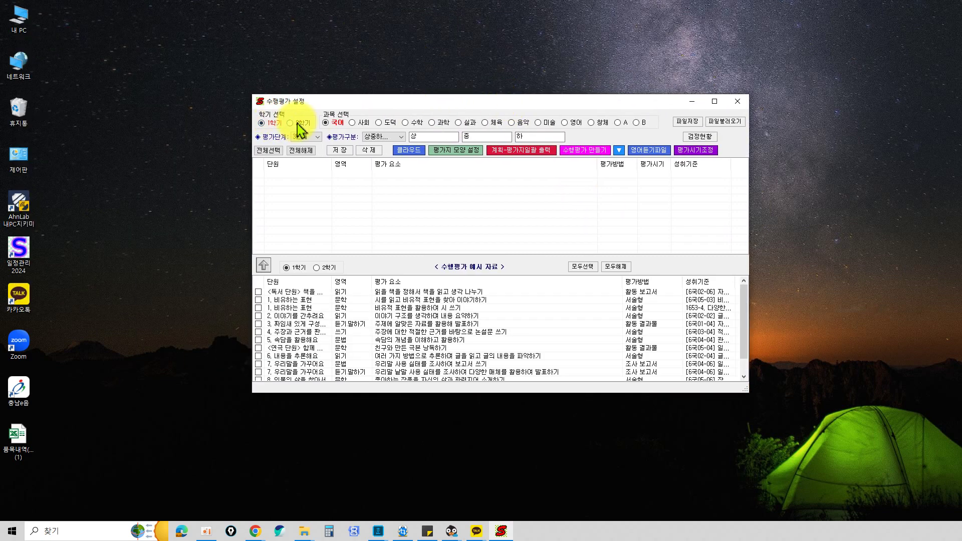
click(381, 123)
click(414, 124)
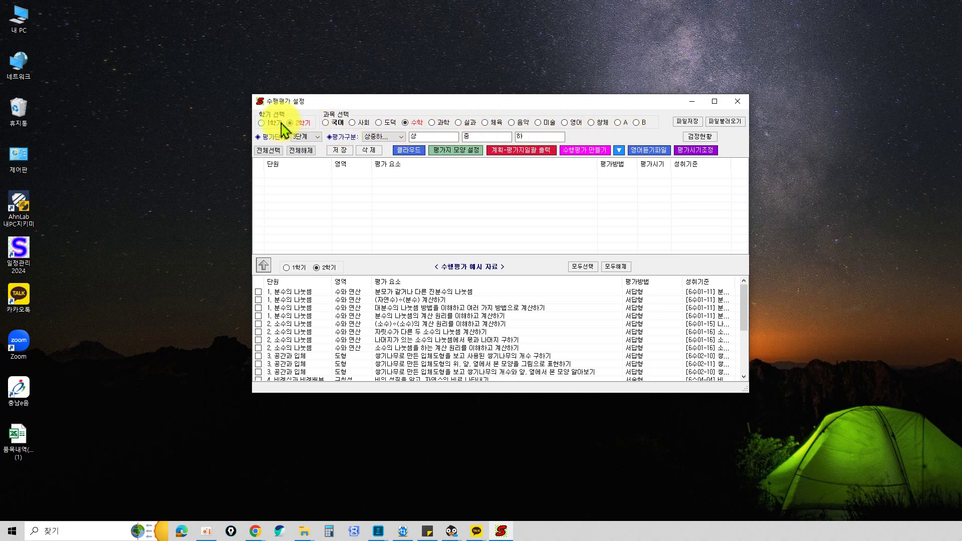
click(326, 123)
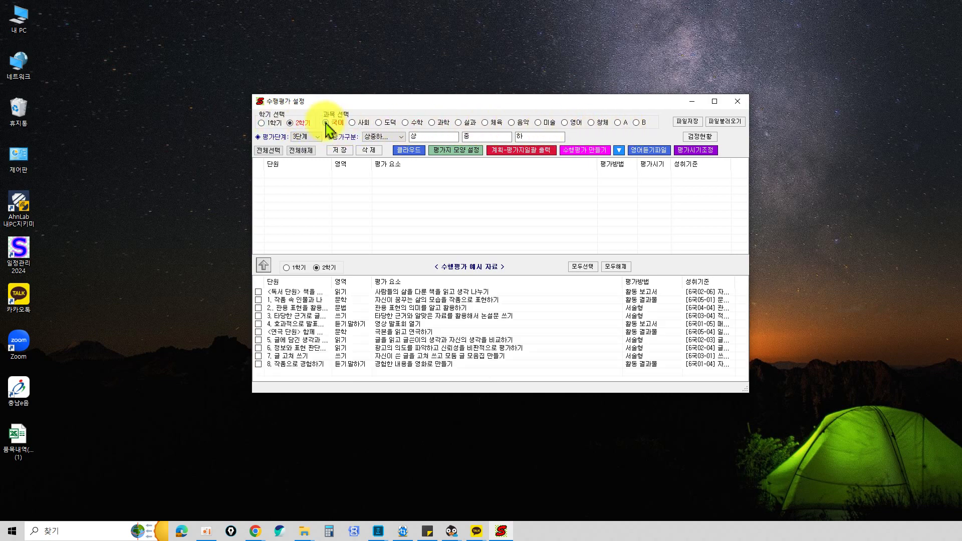
click(266, 123)
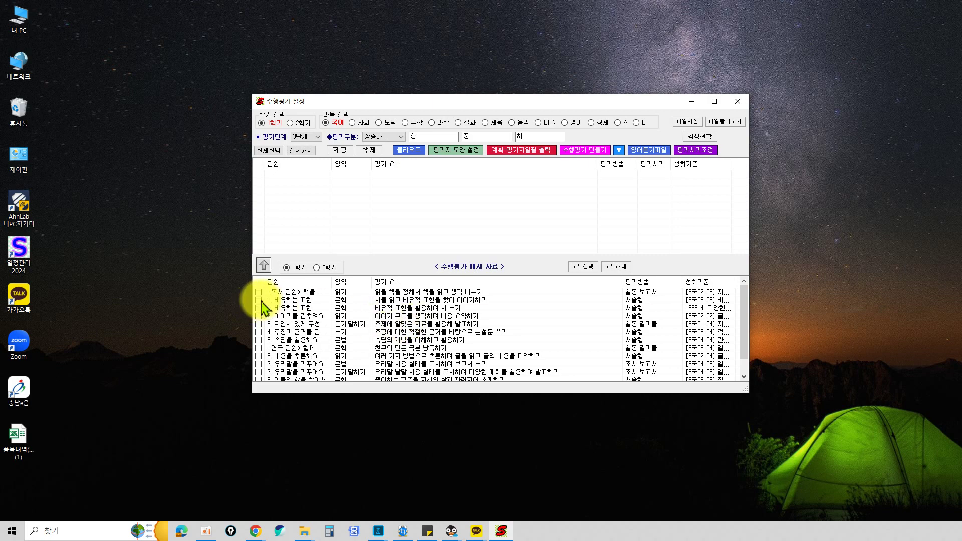
- Add the example assessment "비유적 표현을 활용하여 시 쓰기" to the 1학기 국어 plan
right_click(377, 300)
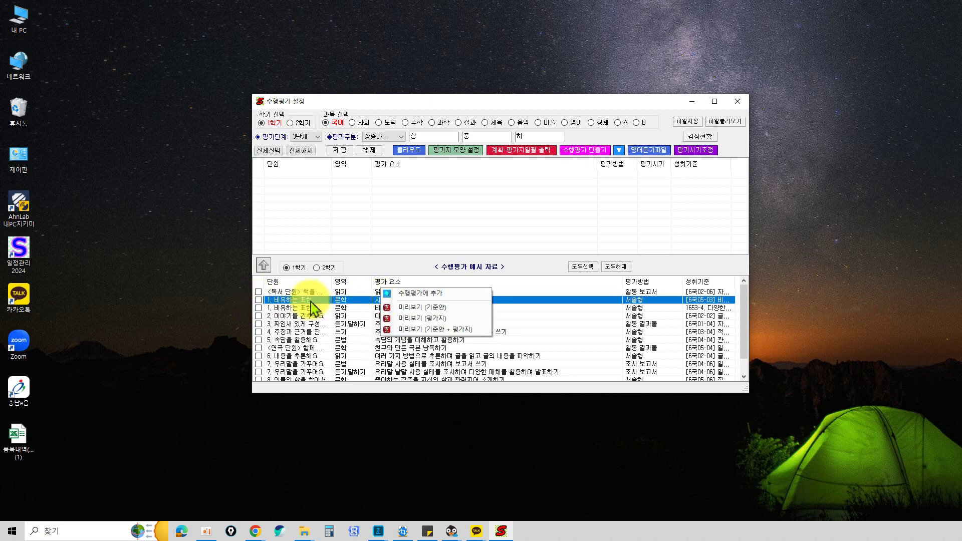
click(259, 302)
click(258, 300)
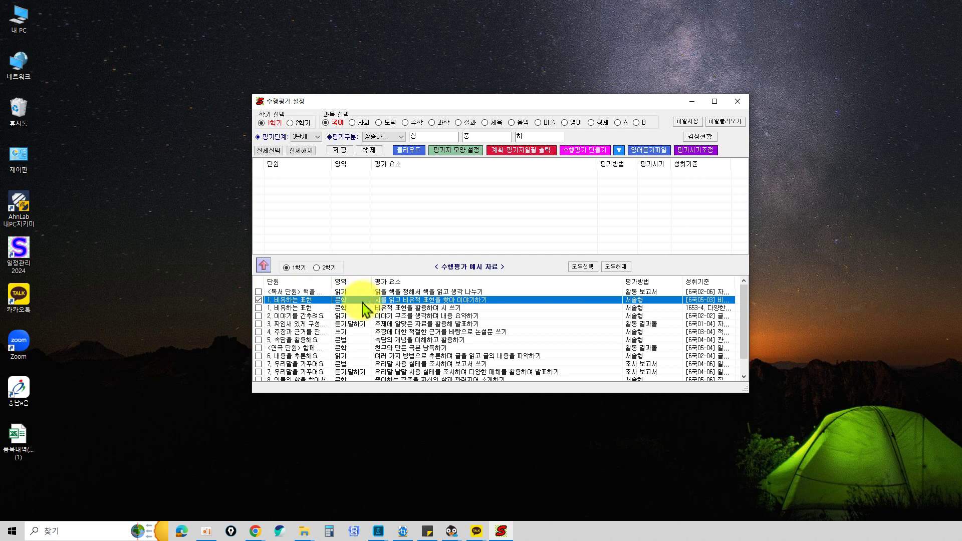
click(258, 308)
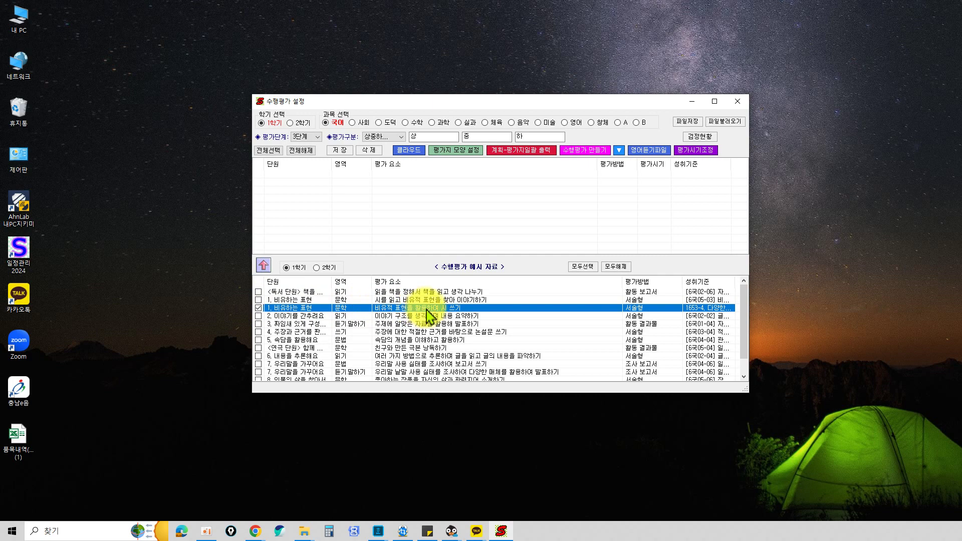
click(263, 265)
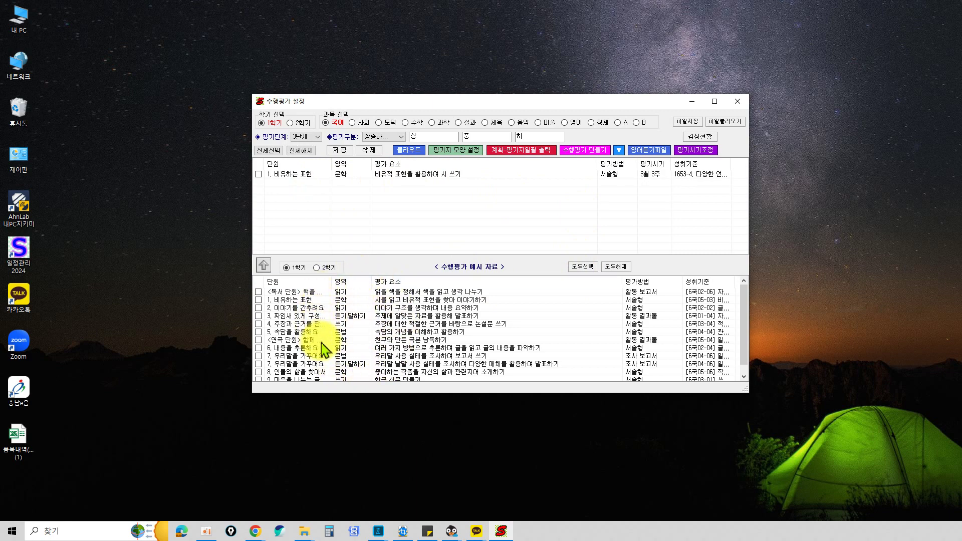
- Add the examples "속담의 개념을 이해하고 활용하기" and "학급 신문 만들기" to the 1학기 국어 plan
click(307, 137)
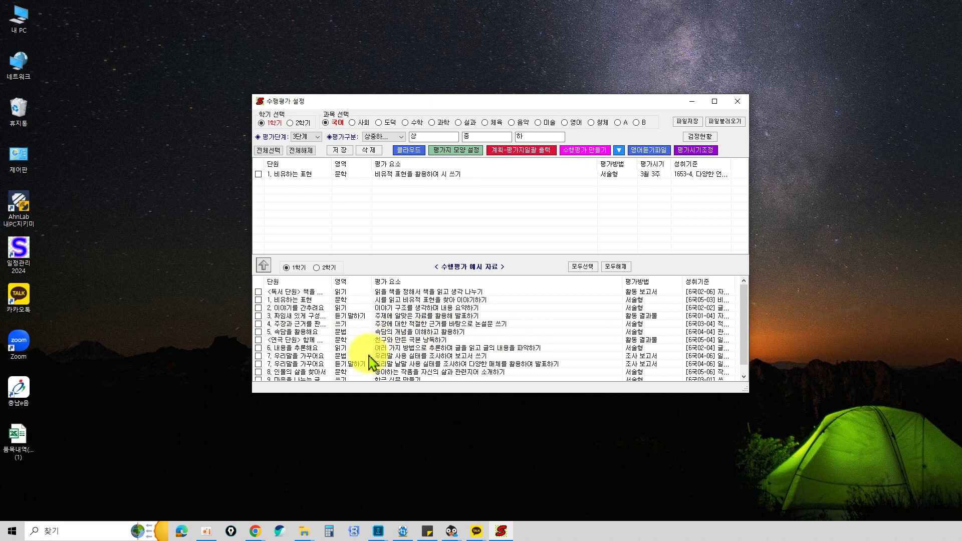
click(259, 332)
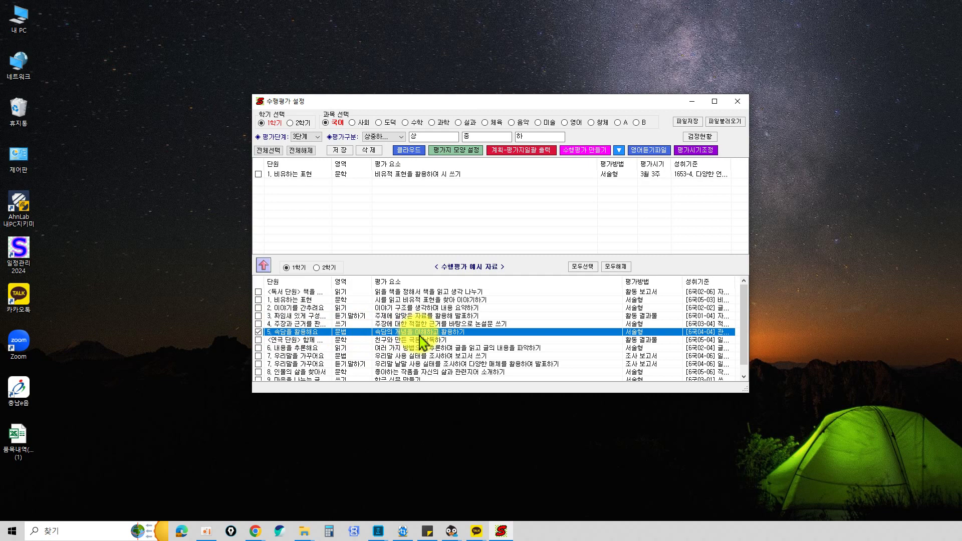
scroll(424, 341, down, 1)
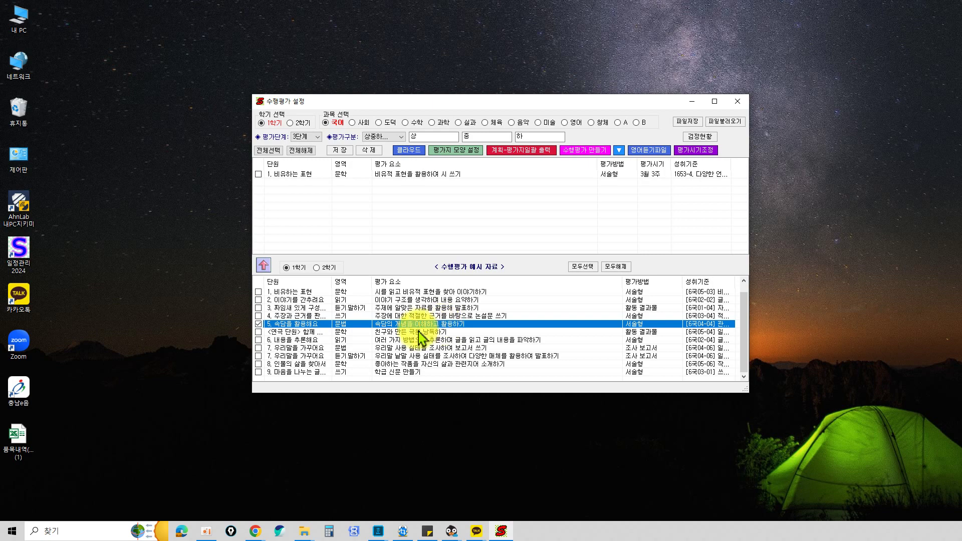
click(259, 372)
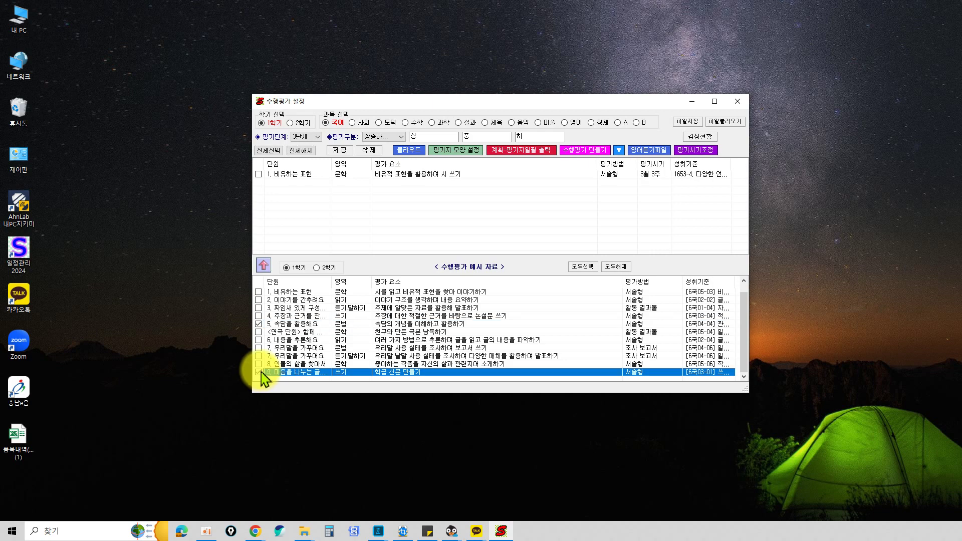
click(262, 266)
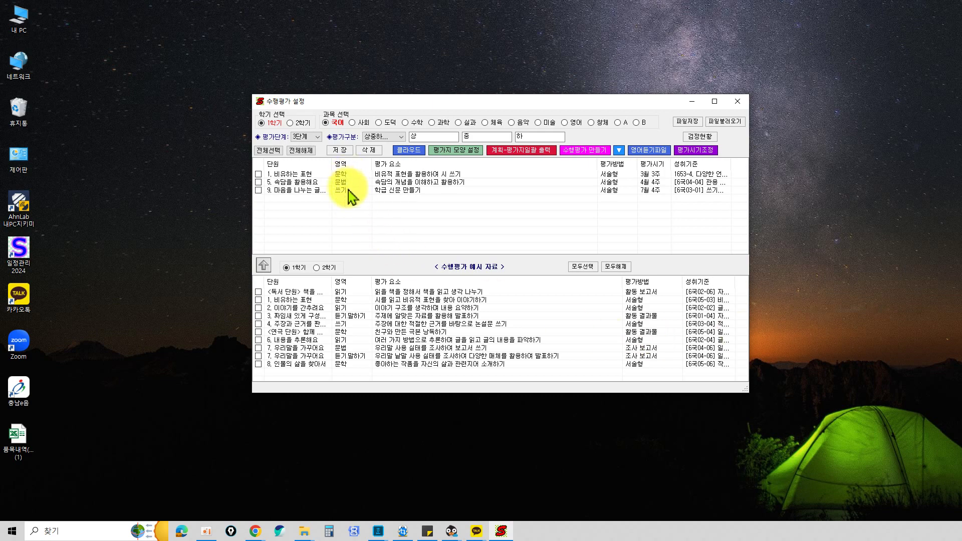
- Add "광고의 의도를 파악하고 신뢰성을 비판적으로 평가하기" and "경험한 내용을 영화로 만들기" to the 2학기 국어 plan and review both semesters
click(291, 123)
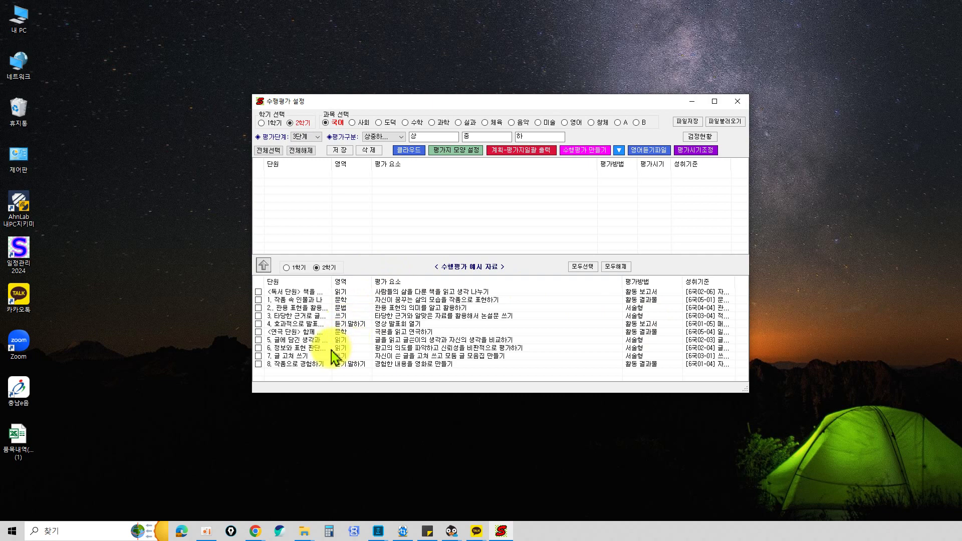
click(258, 348)
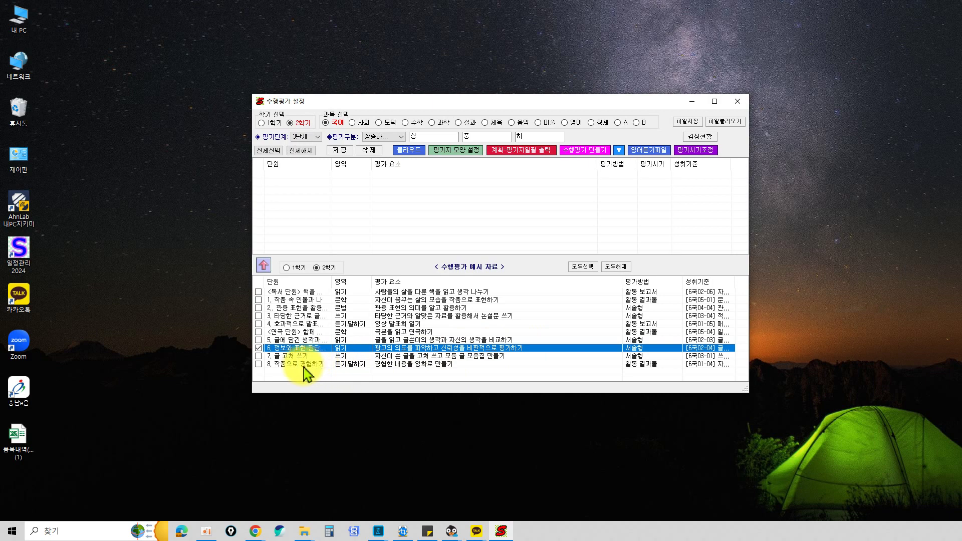
click(258, 365)
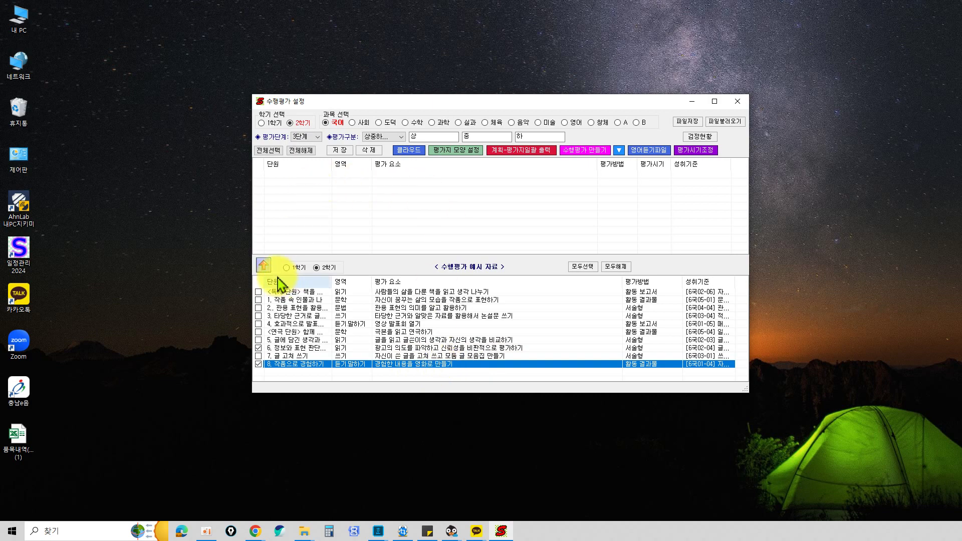
click(264, 270)
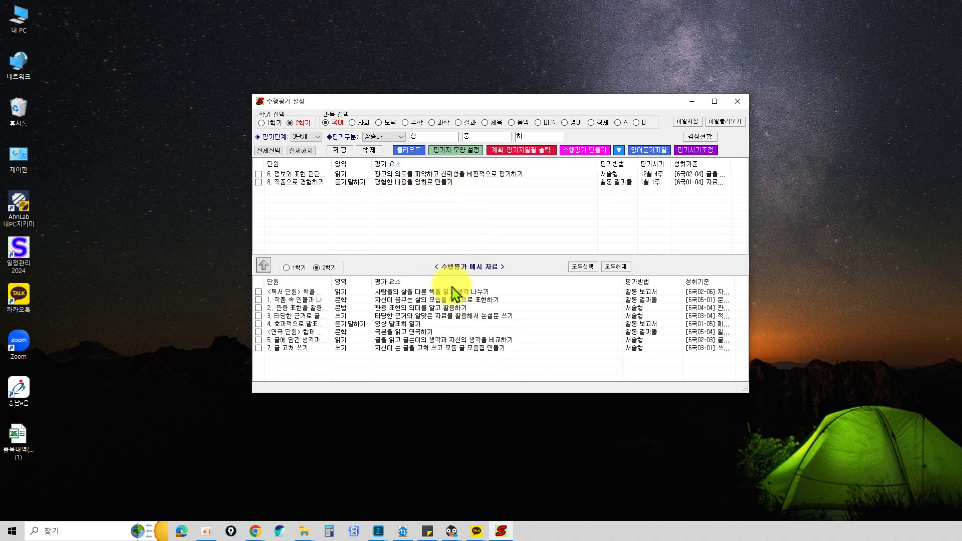
click(262, 124)
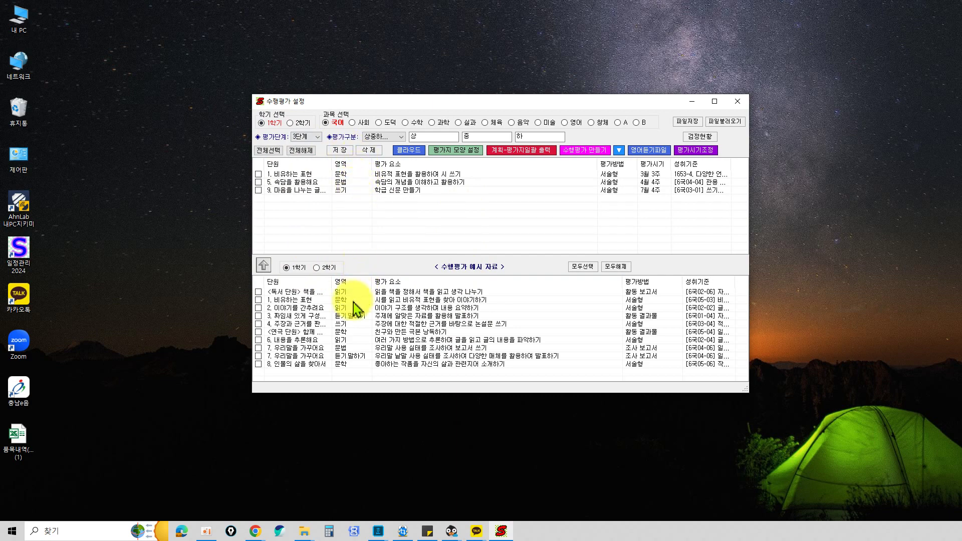
click(294, 124)
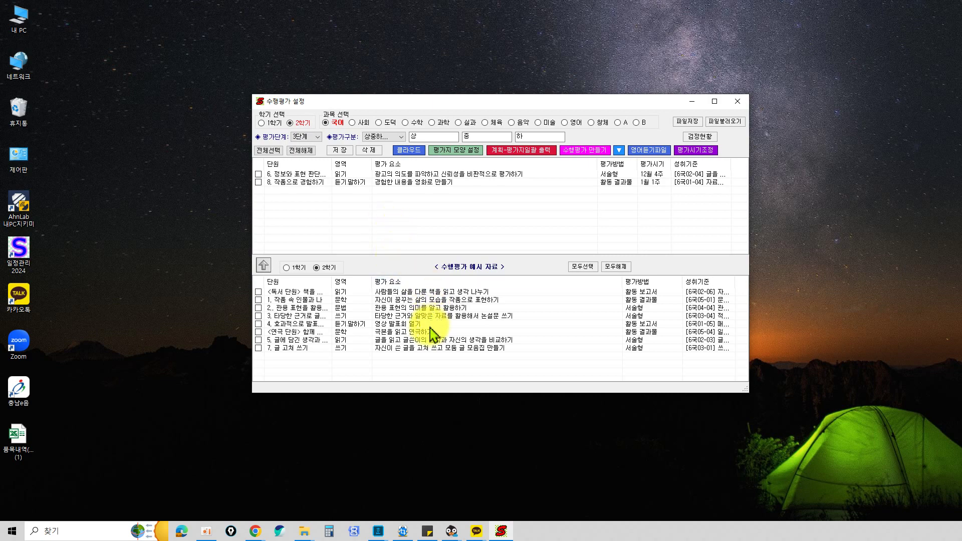
- Add the example assessment "자신이 쓴 글을 고쳐 쓰고 모둠 글 모음집 만들기" to the 2학기 국어 plan
right_click(412, 347)
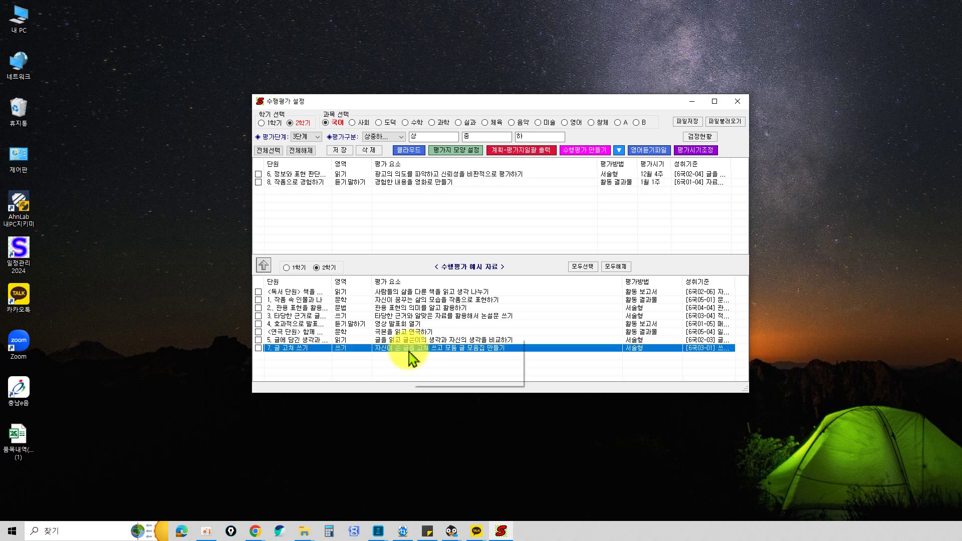
click(373, 358)
click(258, 347)
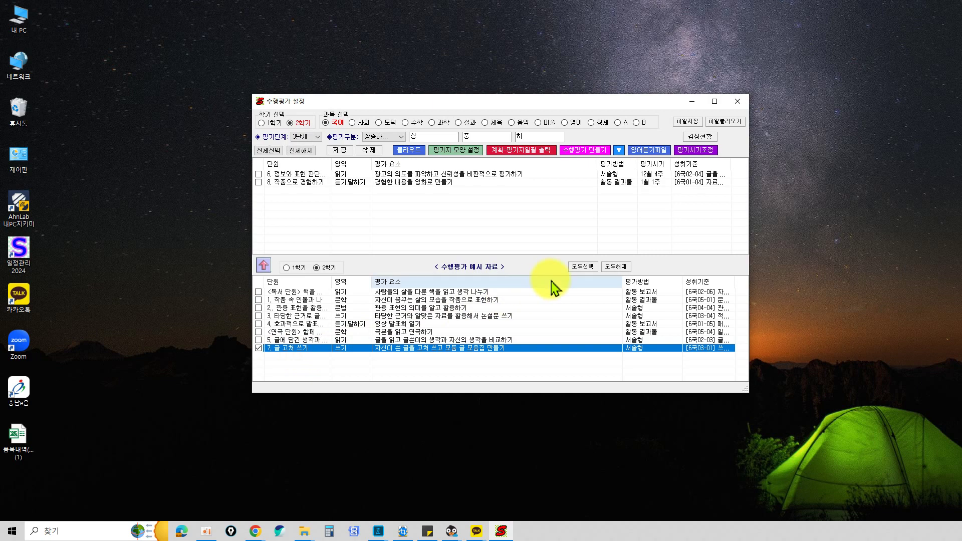
click(263, 264)
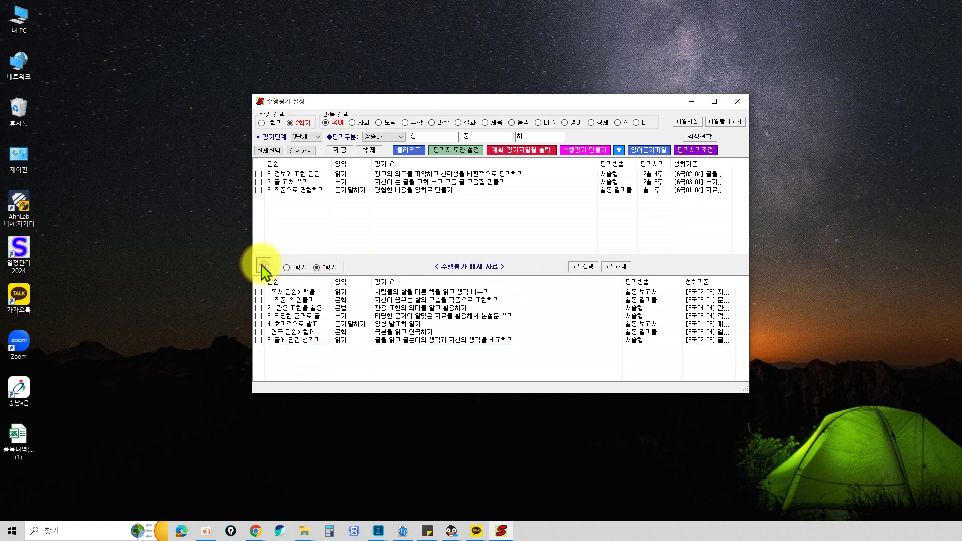
right_click(320, 183)
click(303, 213)
right_click(563, 182)
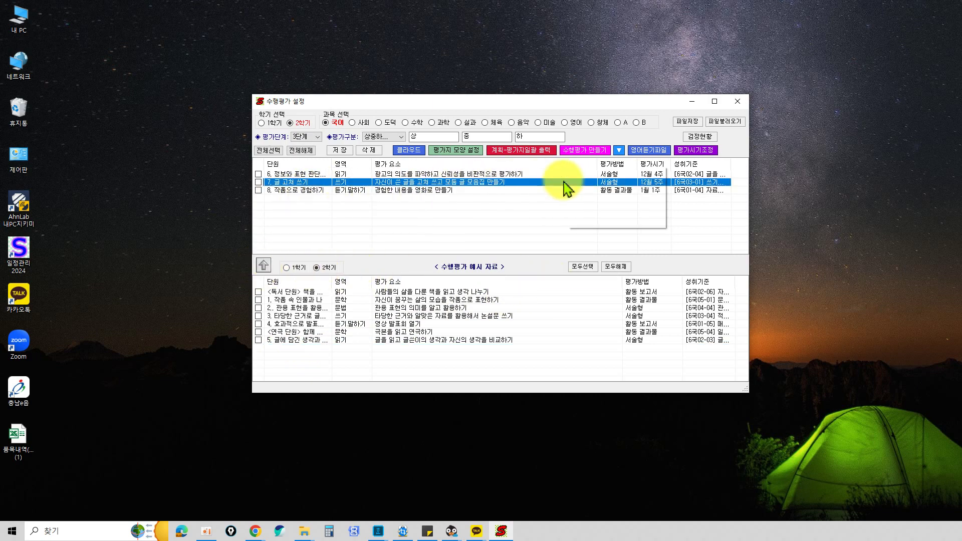
click(562, 212)
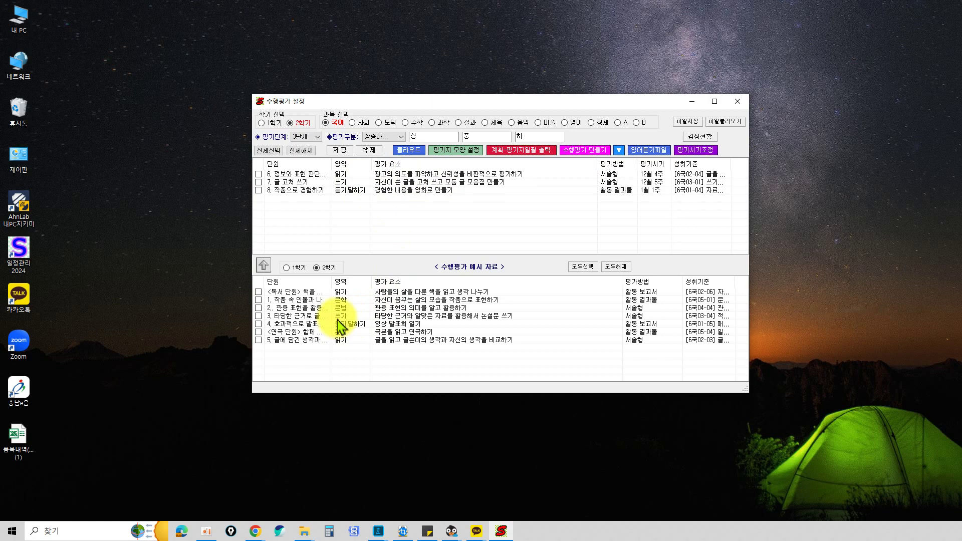
right_click(298, 316)
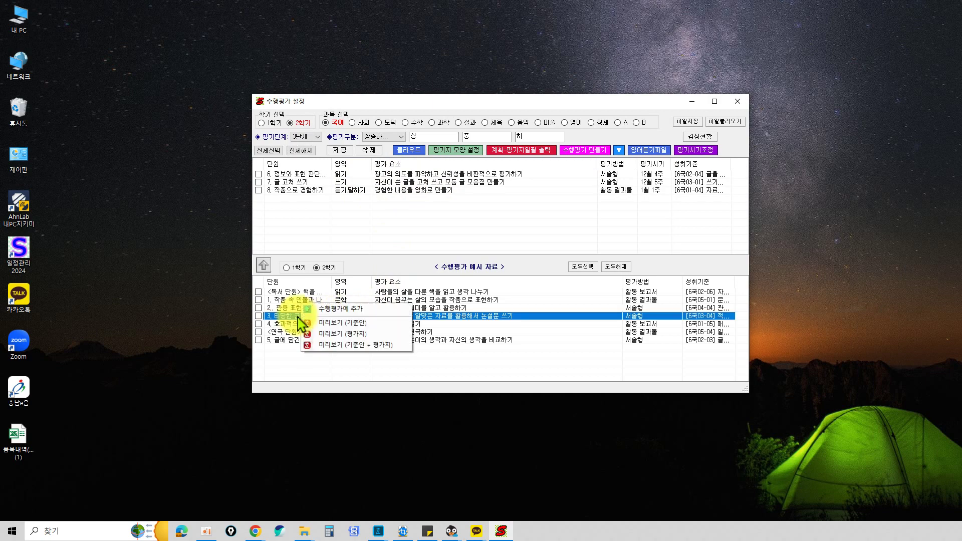
right_click(469, 317)
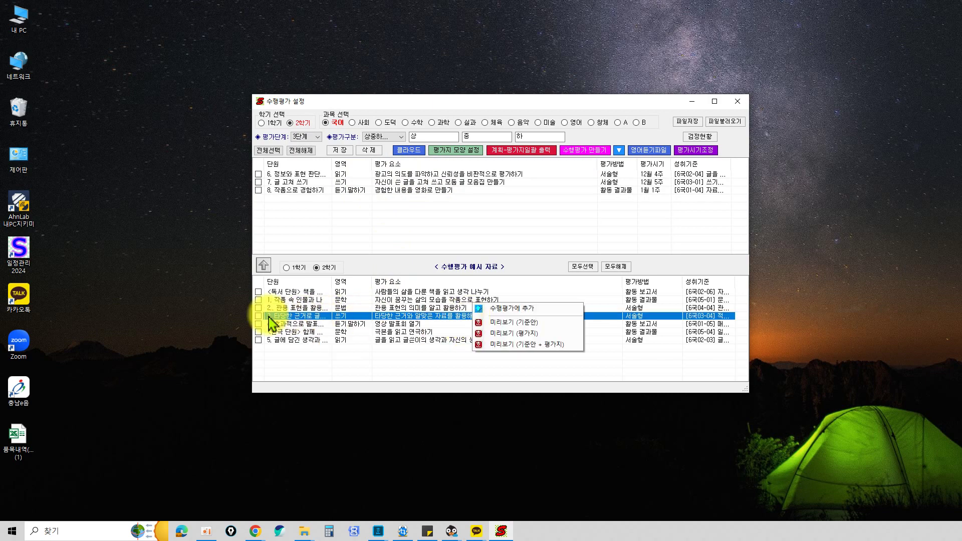
click(335, 247)
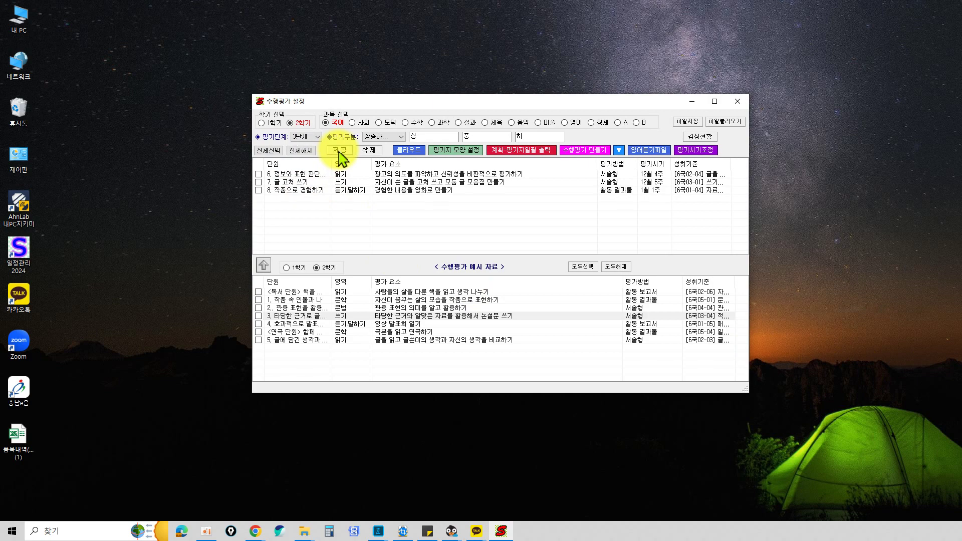
- Output the 정보공시용 평가 운영계획 for 1학기 with all subjects, in 세로 orientation and with 월주 timing
click(553, 159)
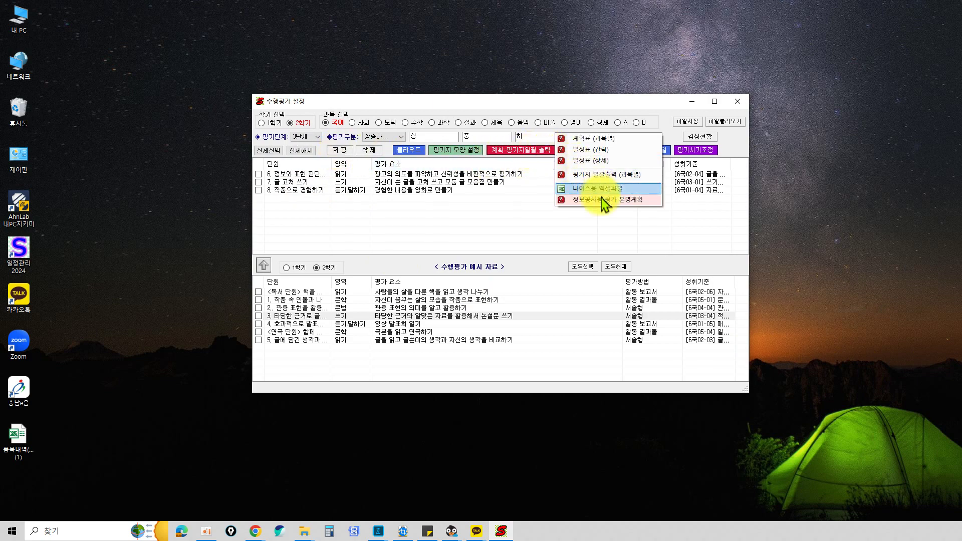
click(628, 201)
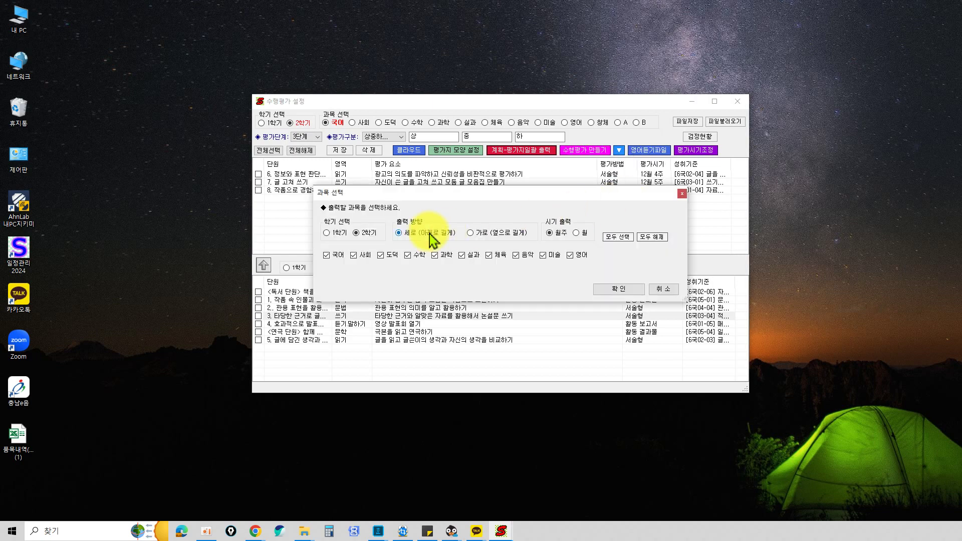
click(327, 233)
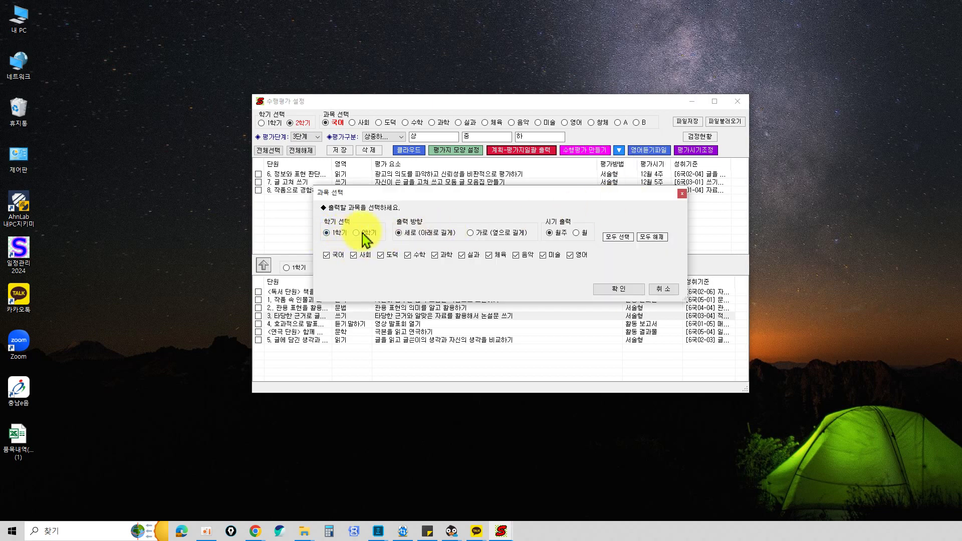
click(327, 233)
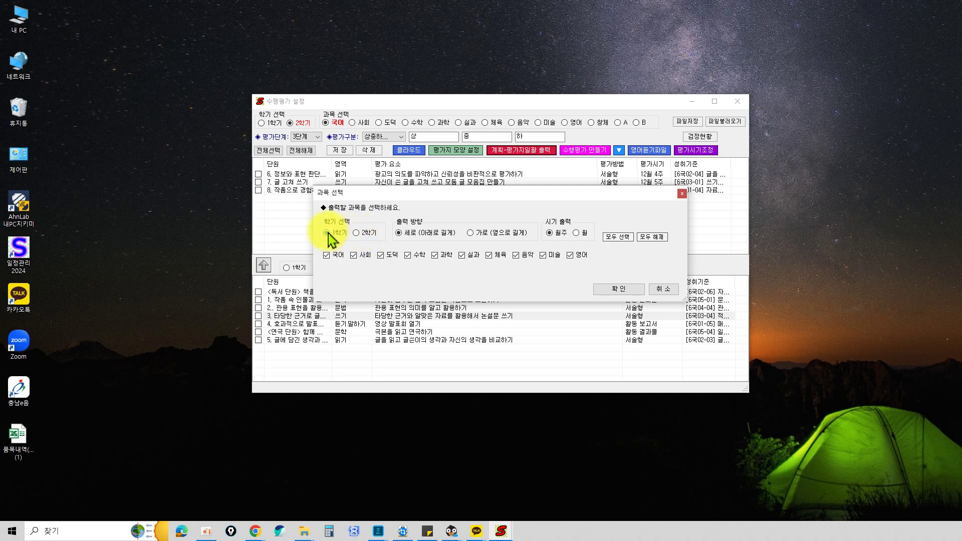
click(327, 255)
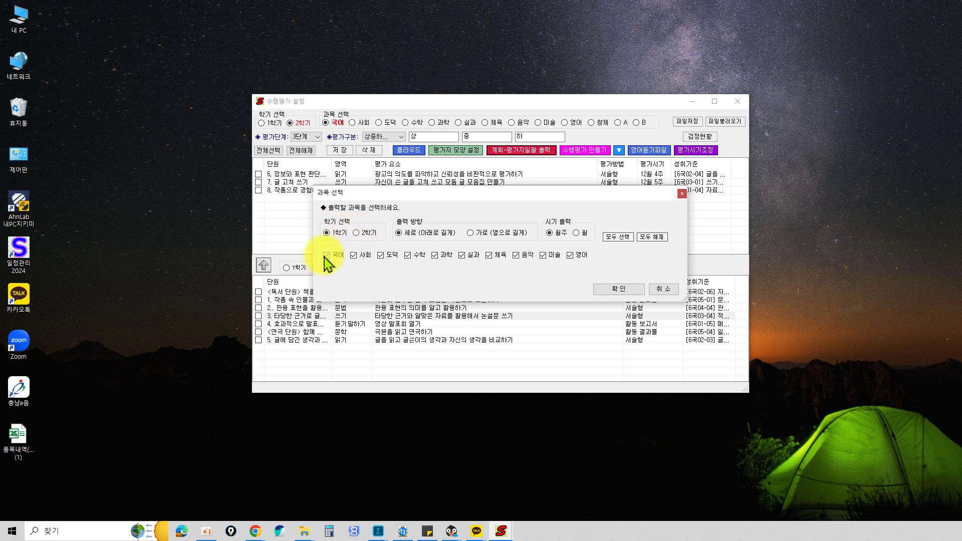
click(617, 289)
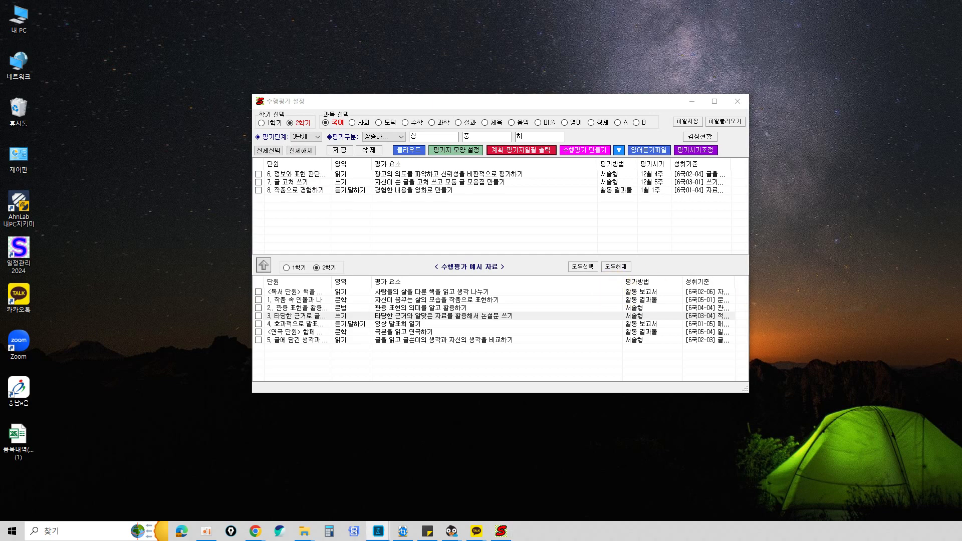
click(611, 290)
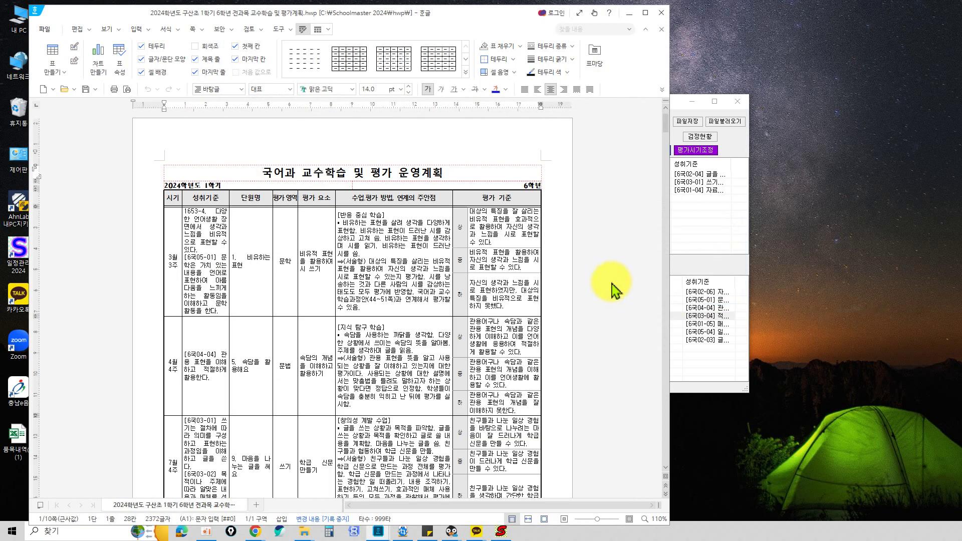
- Review the 국어 page of the generated 1학기 plan and close the document
scroll(614, 290, down, 15)
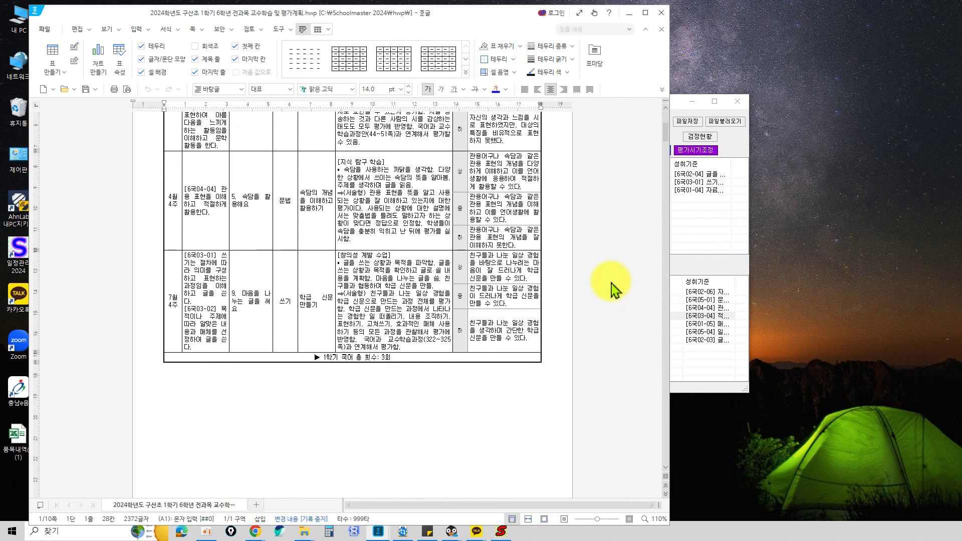
scroll(614, 289, up, 15)
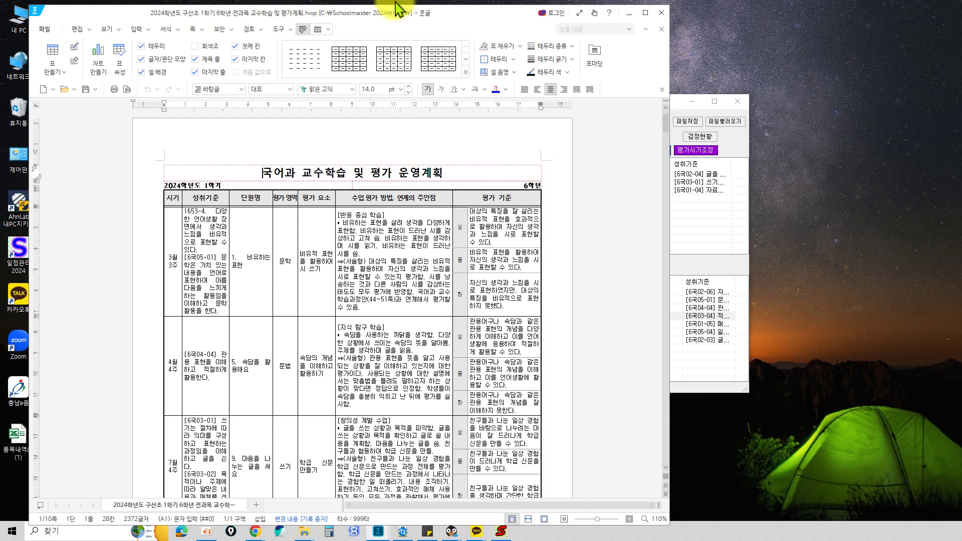
drag(393, 20, 443, 25)
drag(563, 26, 741, 21)
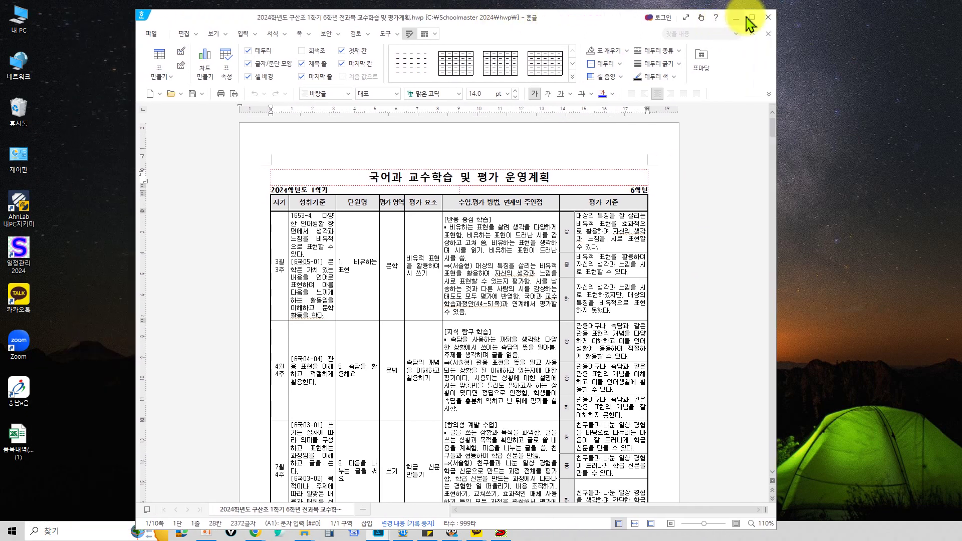
click(768, 20)
- Generate the 정보공시용 평가 운영계획 document for 1학기 once more with all subjects in 세로 orientation
click(527, 151)
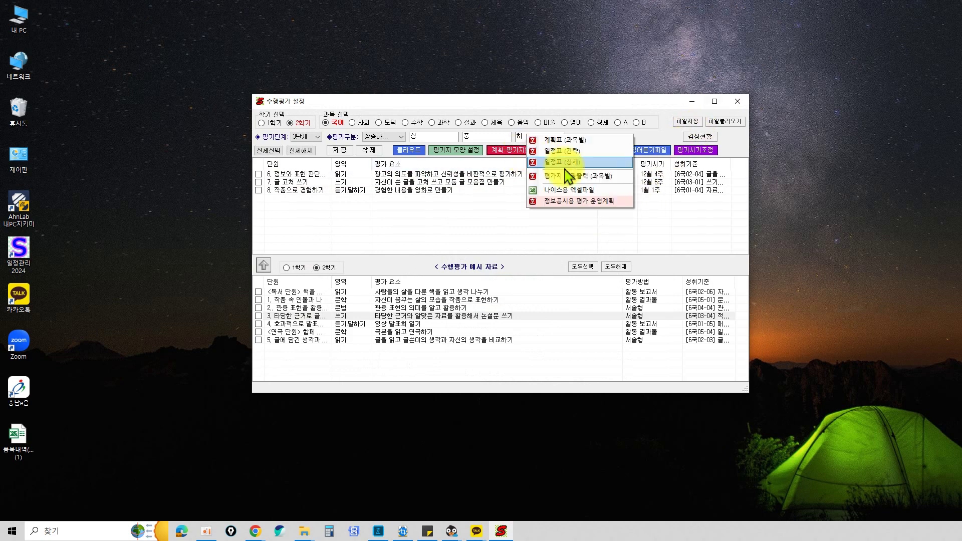
click(581, 210)
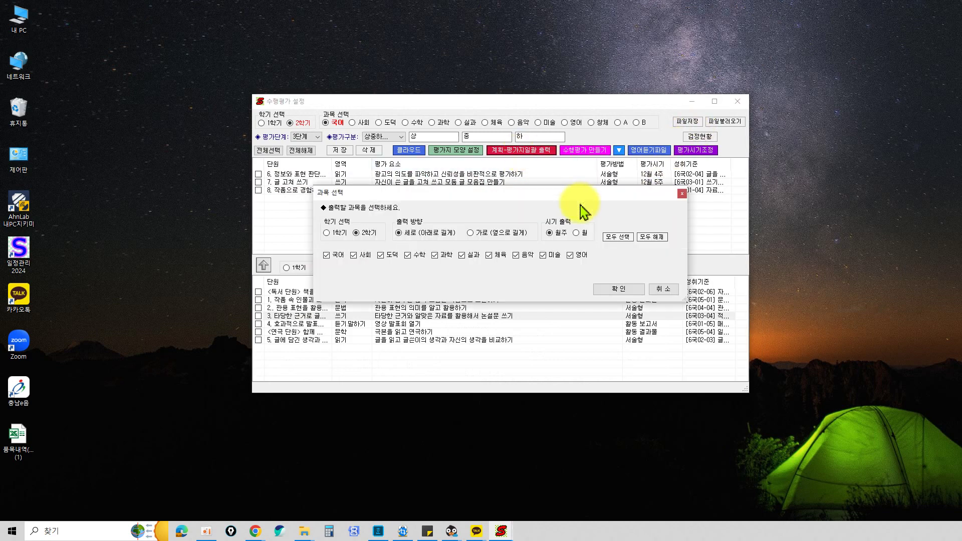
click(621, 290)
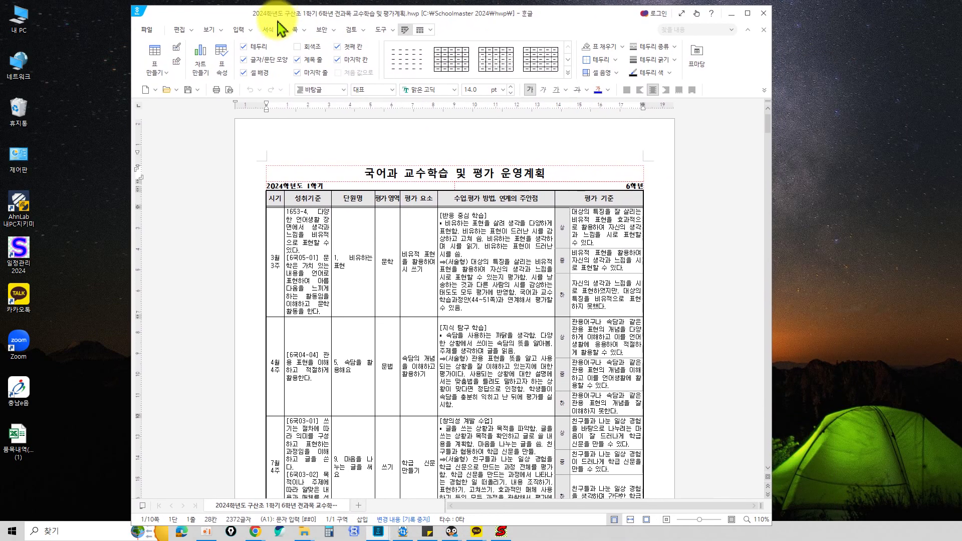
- Select the 성취기준 text starting with "1653-4" in the 3월 3주 row and move the document window aside
triple_click(304, 220)
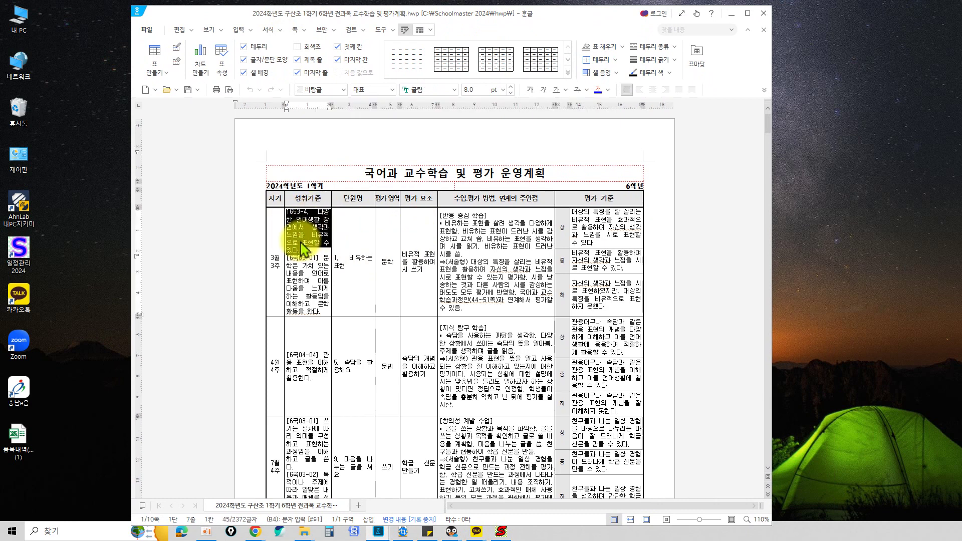
triple_click(306, 227)
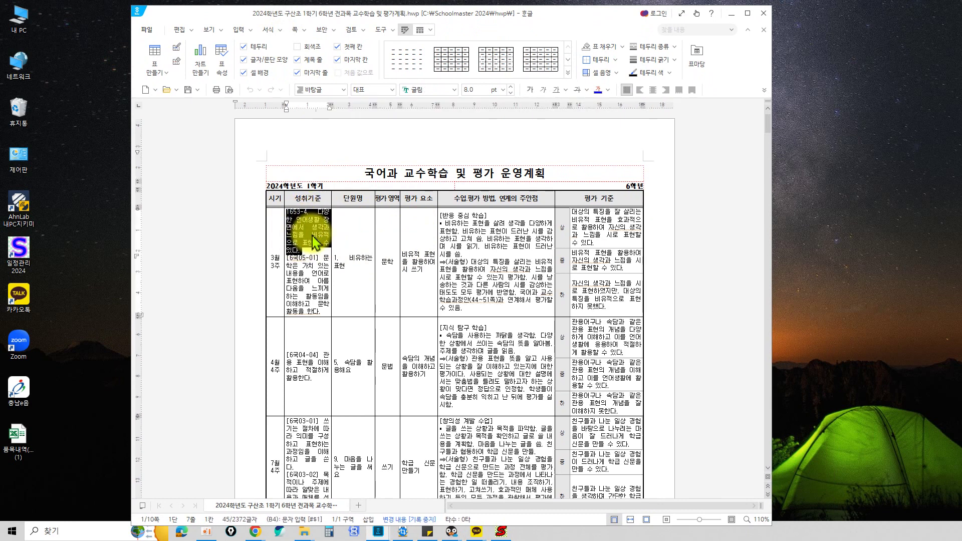
click(294, 210)
triple_click(295, 211)
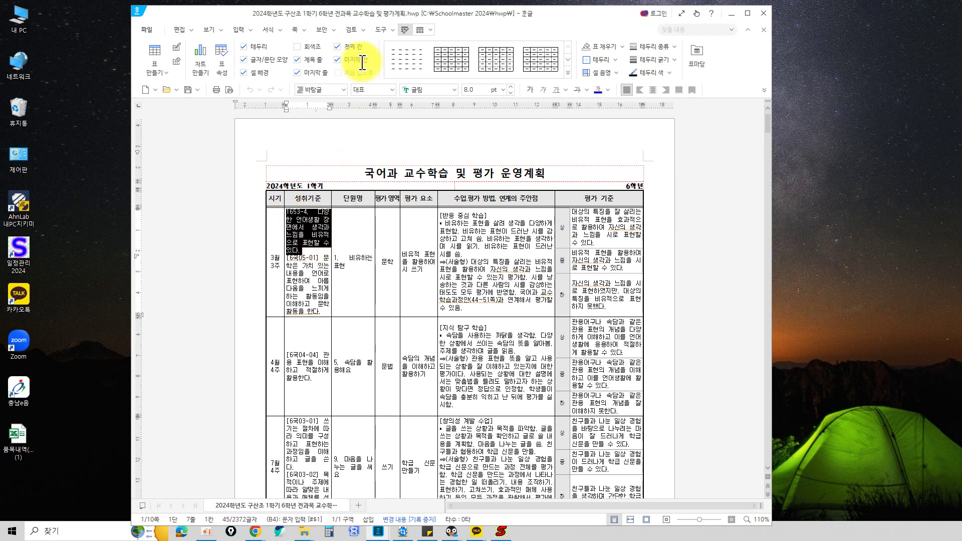
drag(399, 16, 273, 19)
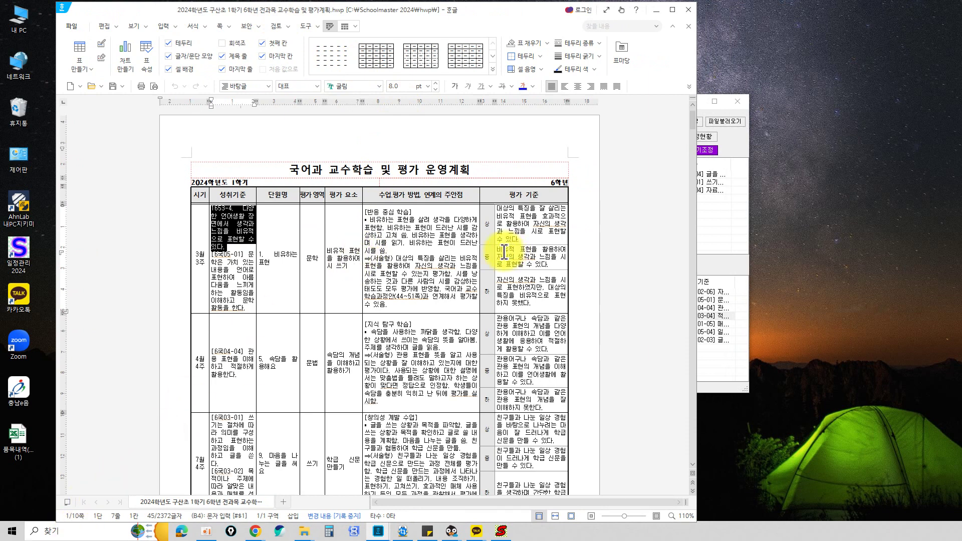
drag(494, 11, 446, 11)
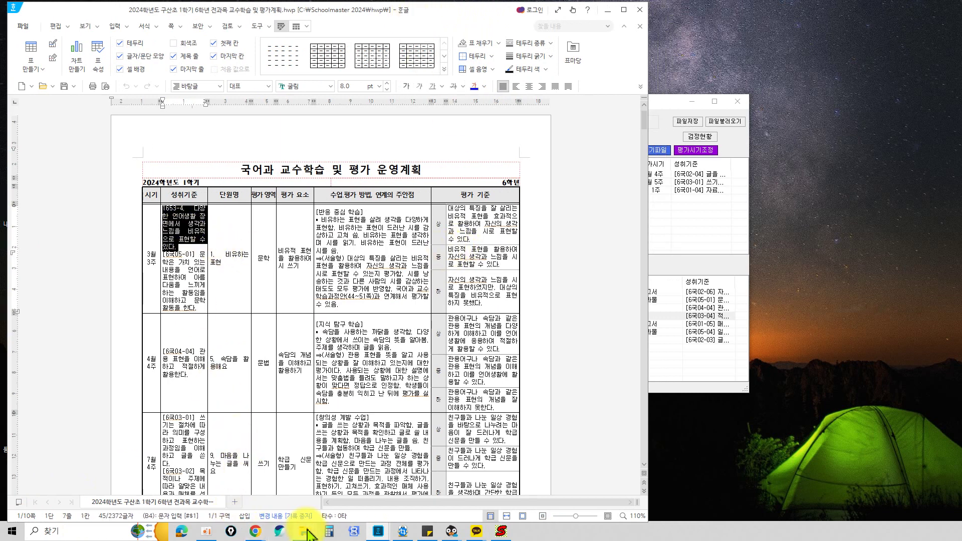
- Bring up the "[성취기준] 2015 개정 교육과정 성취기준-초등.hwp" document and place it beside the evaluation plan
mouse_move(308, 533)
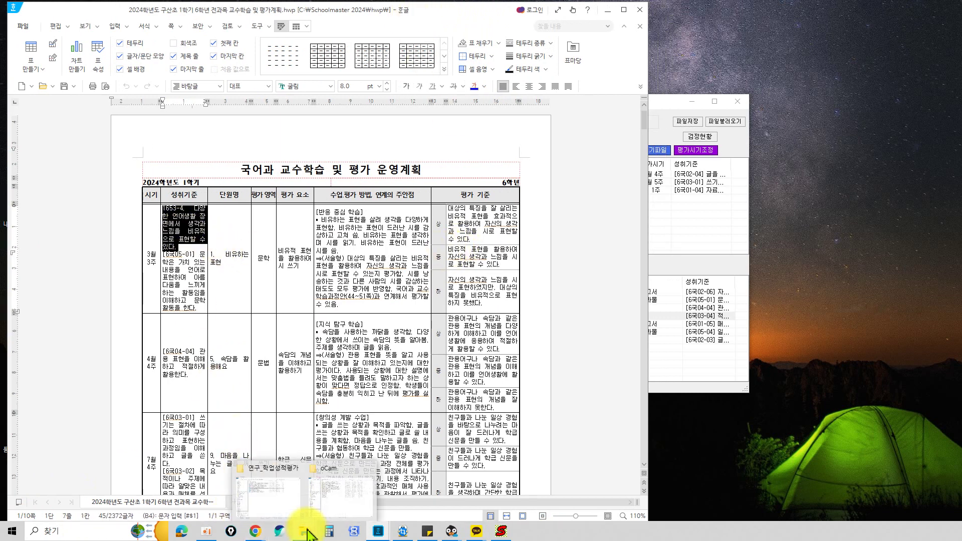
click(376, 274)
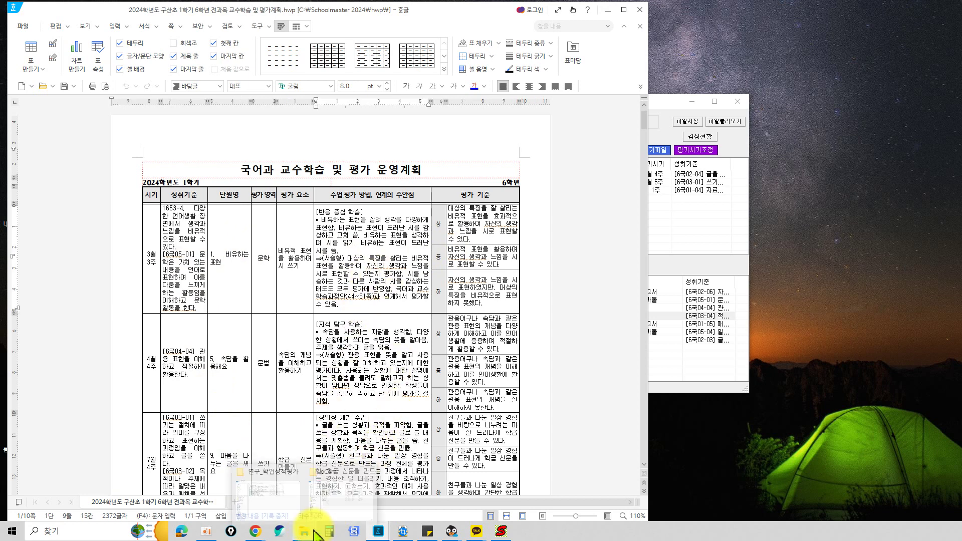
click(392, 295)
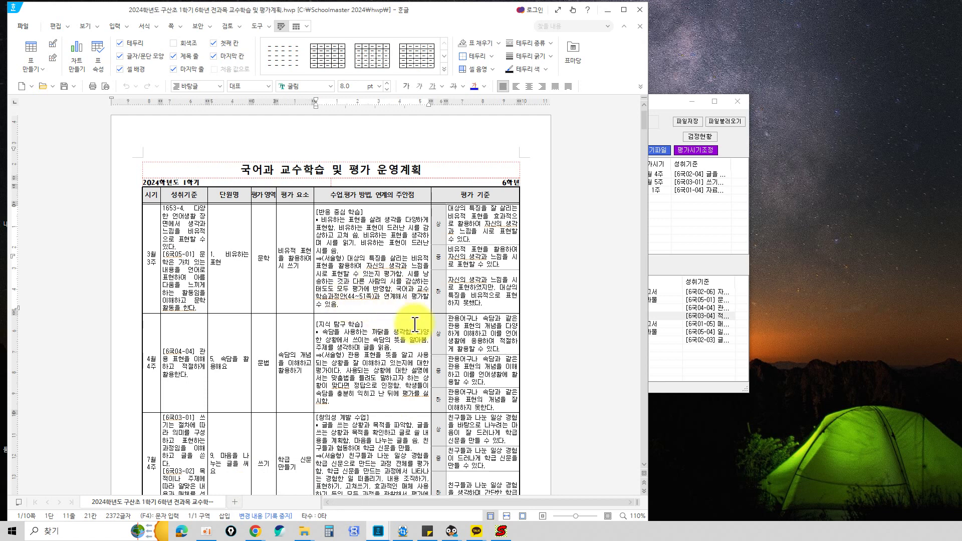
click(304, 532)
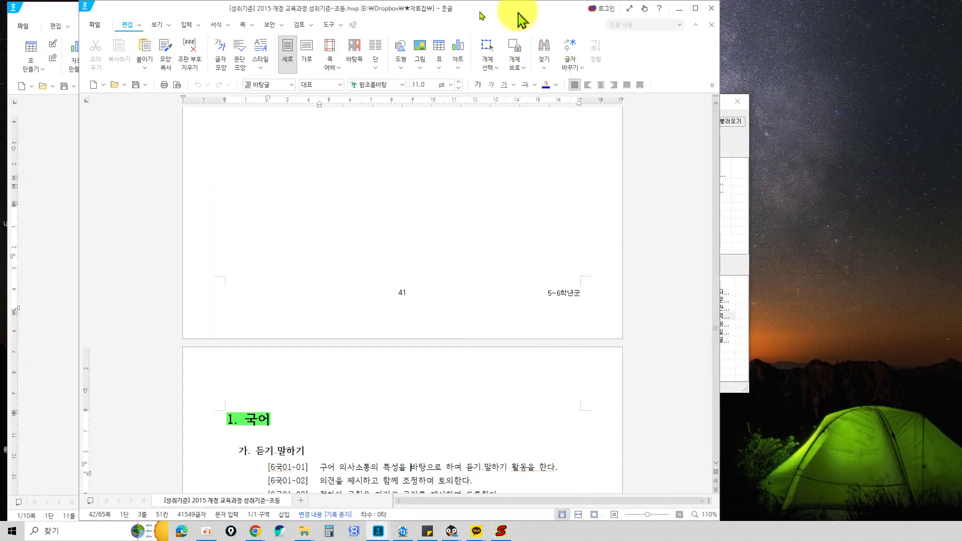
drag(515, 17, 810, 26)
- Find the 문학 standards in the 5~6학년군 국어 section and select the [6국05-03] line
scroll(702, 241, down, 5)
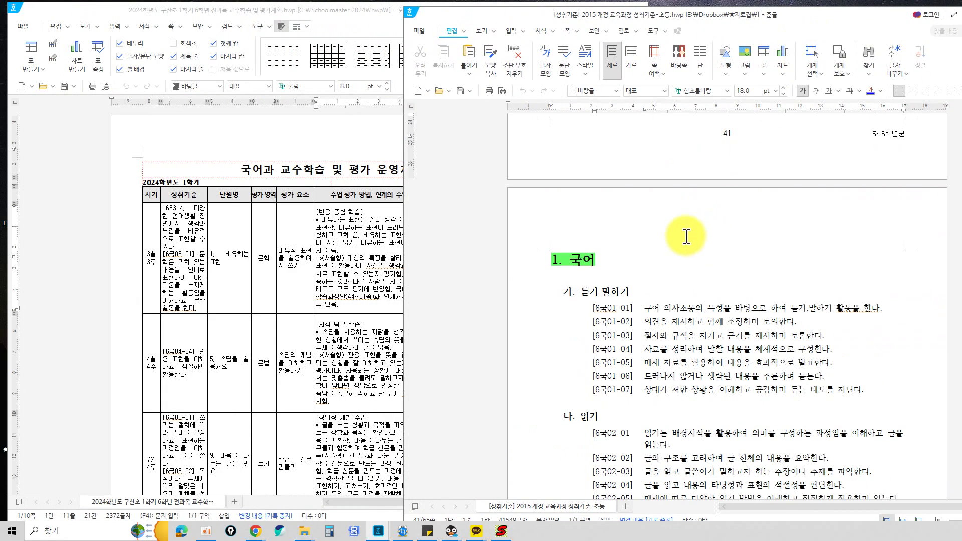
click(228, 229)
click(767, 281)
scroll(762, 281, down, 6)
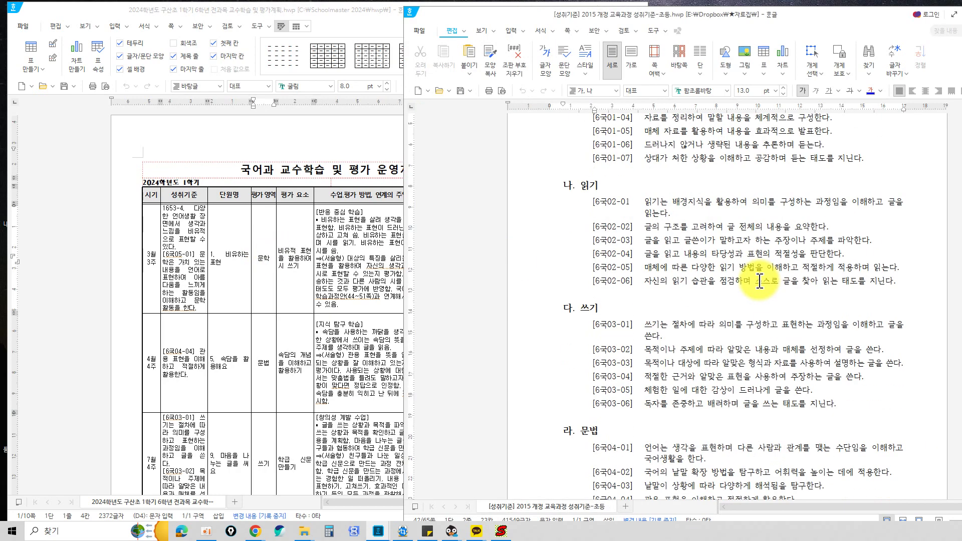
scroll(760, 281, down, 8)
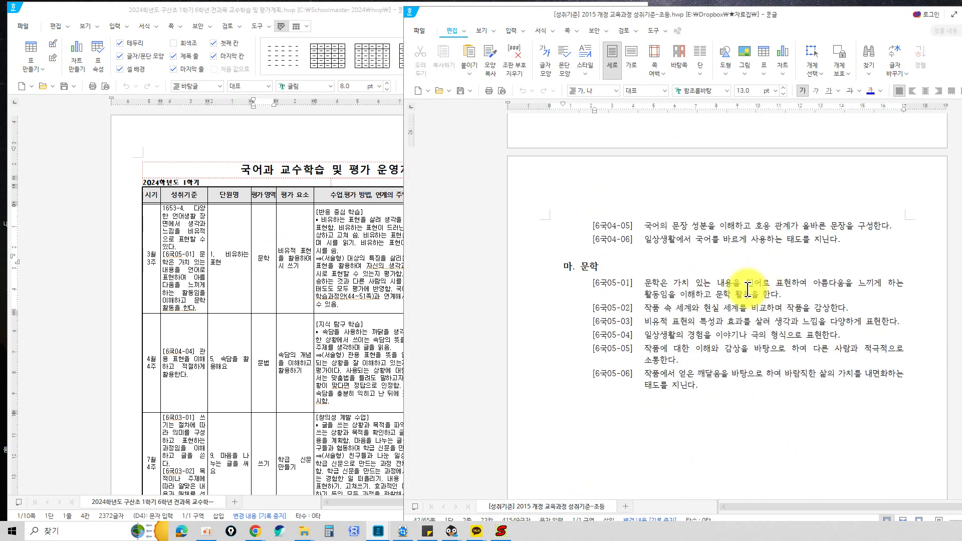
drag(650, 286, 846, 289)
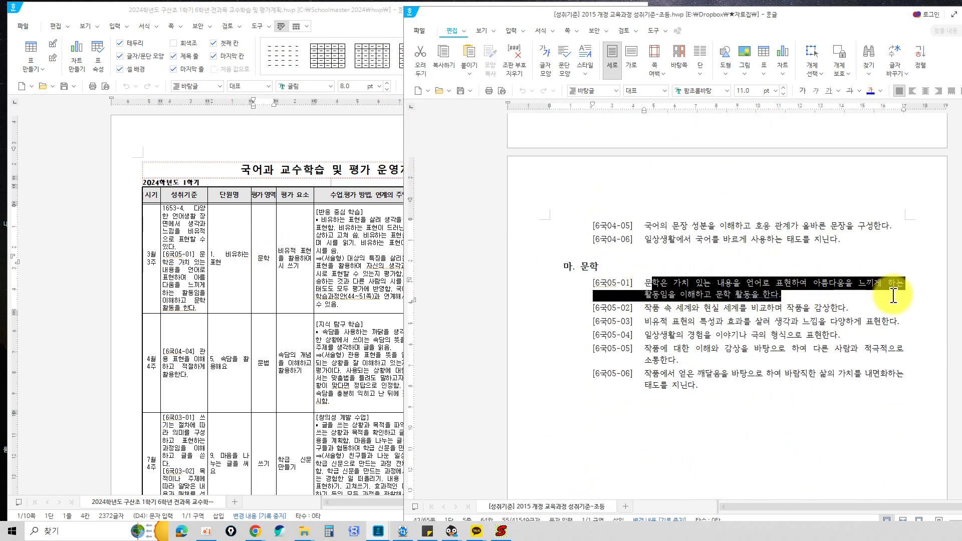
drag(893, 296, 894, 309)
triple_click(725, 329)
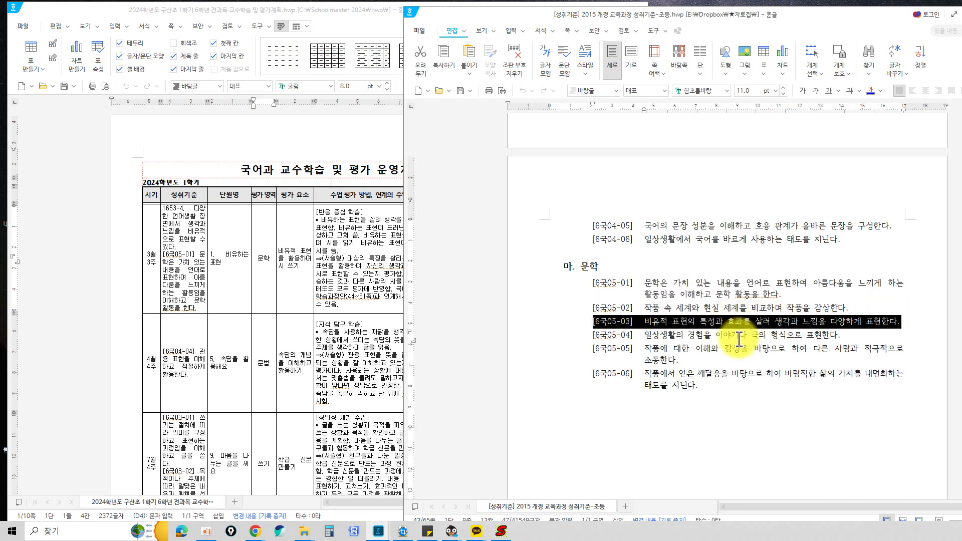
- Replace the "1653-4" standard in the 3월 3주 성취기준 cell with the [6국05-03] standard using Paste Special
drag(163, 208, 178, 246)
key(Delete)
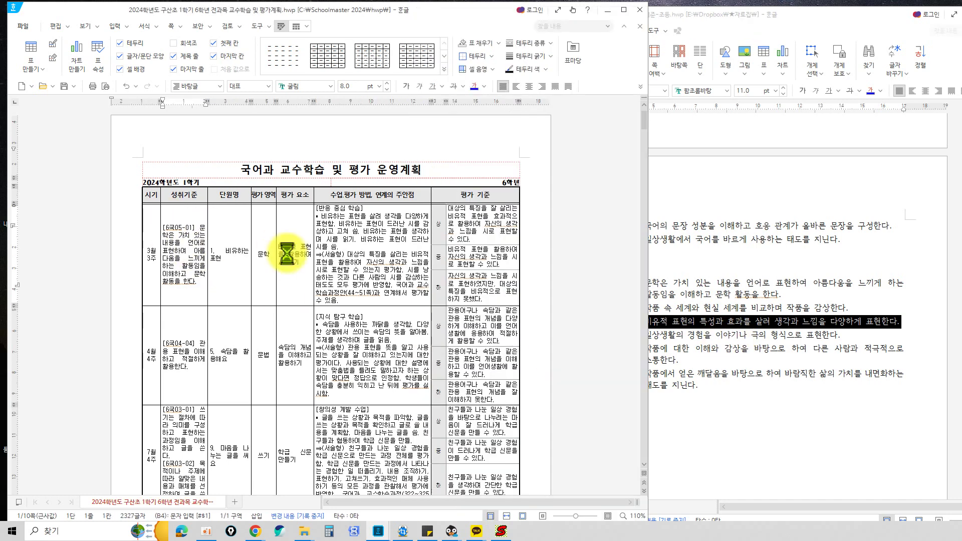
key(ctrl+alt+v)
key(Down)
key(Return)
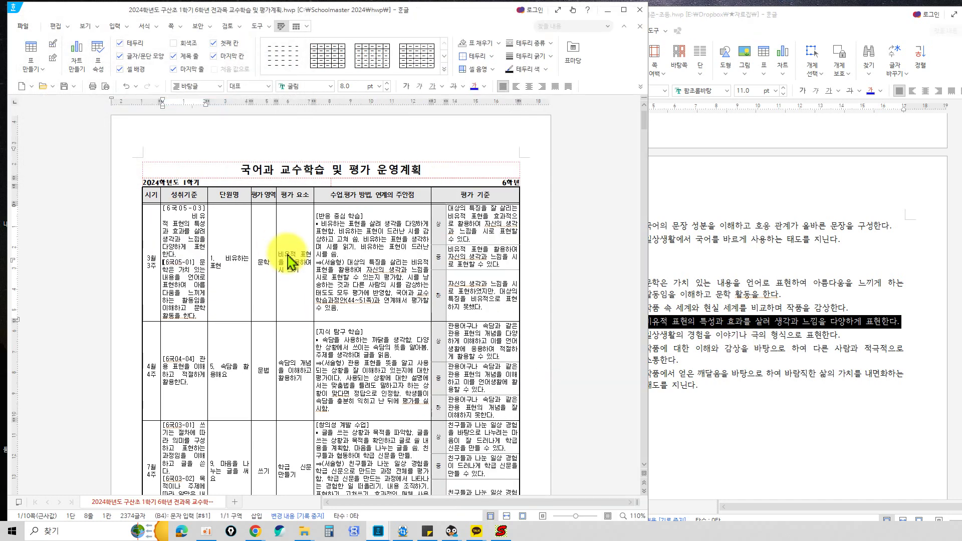
- Copy the formatting of the [6국05-01] text with 모양 복사 for matching the pasted [6국05-03] standard in the 3월 3주 row
key(alt+c)
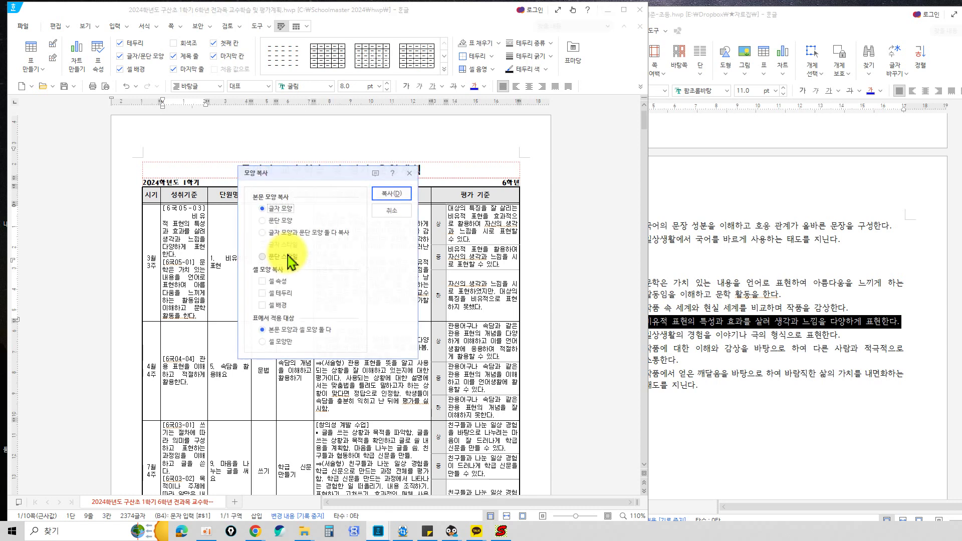
click(382, 197)
click(191, 228)
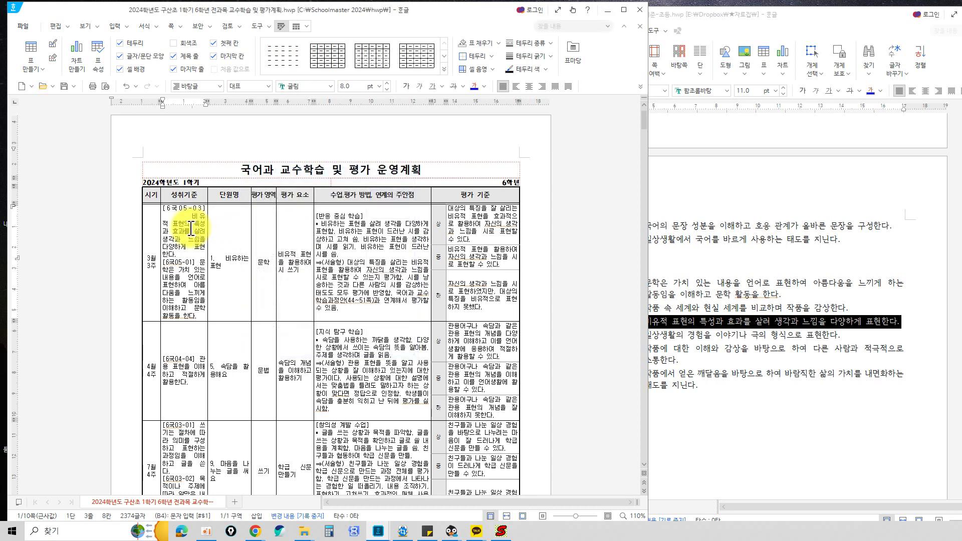
key(F5)
key(alt+c)
click(246, 236)
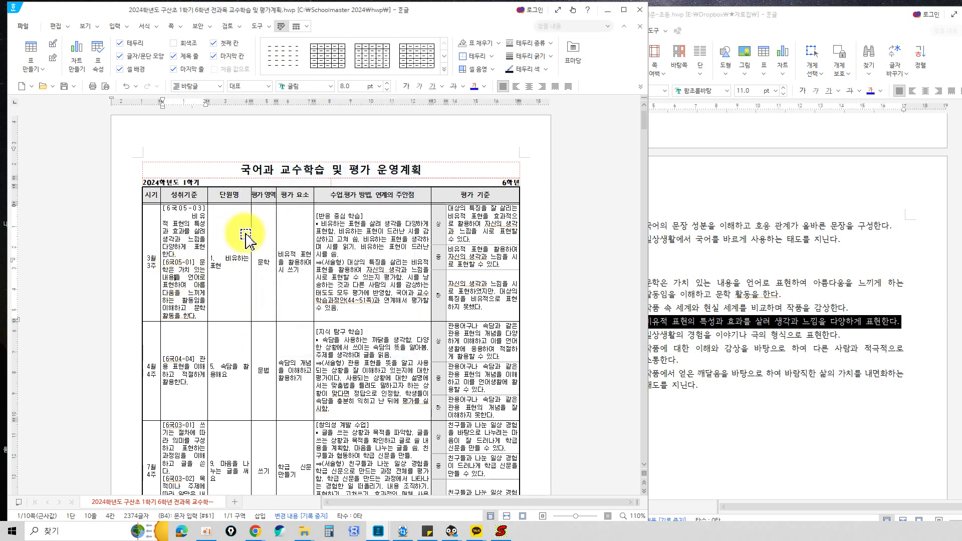
key(alt+c)
click(382, 193)
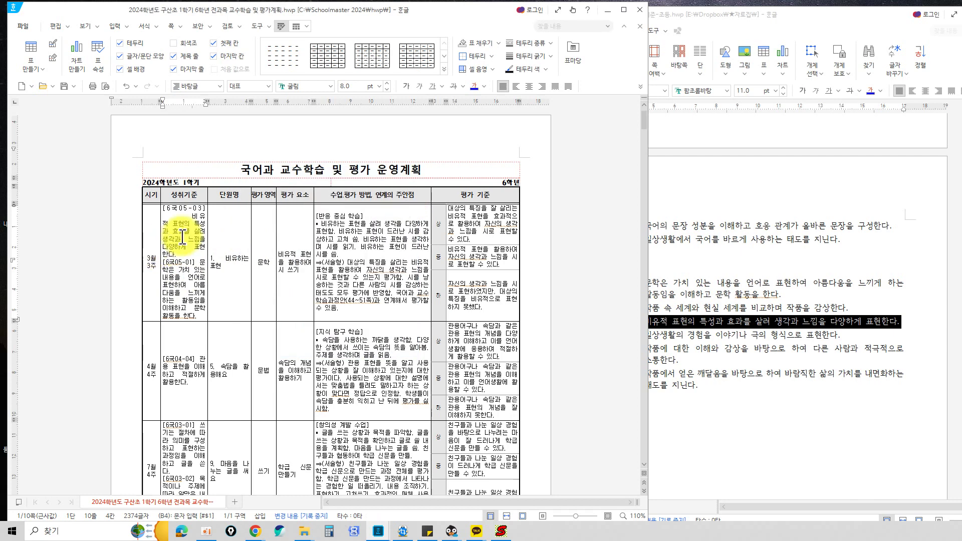